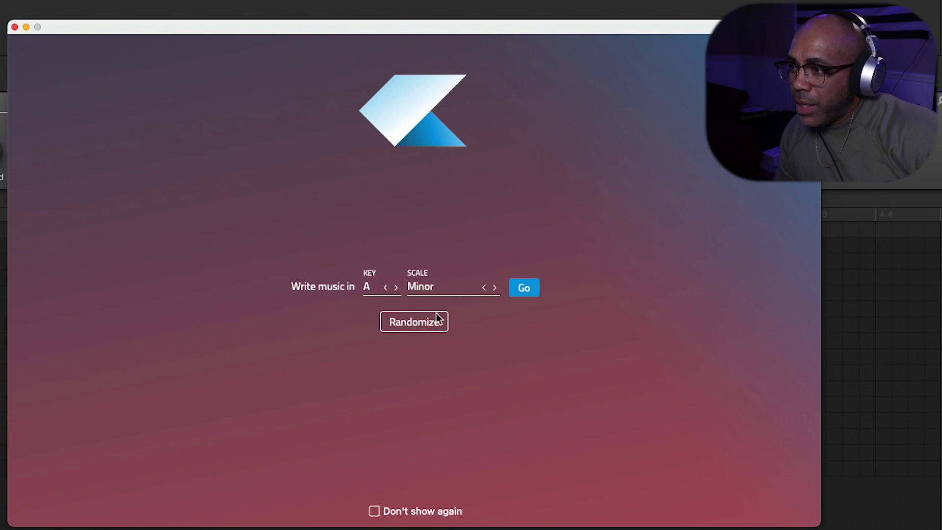
- Set the key to F with the Minor scale and start the chord project
{"action": "left_click", "coordinate": [443, 287]}
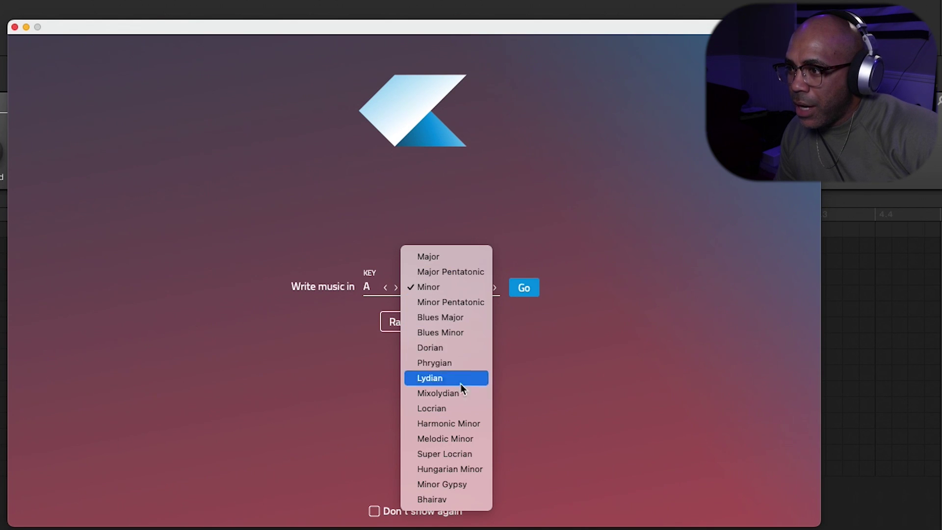
{"action": "left_click", "coordinate": [464, 291]}
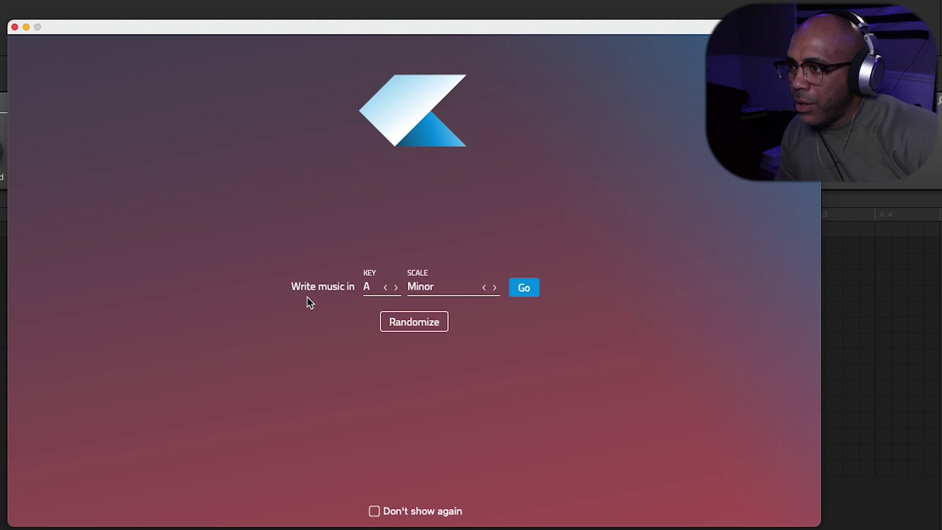
{"action": "left_click", "coordinate": [378, 290]}
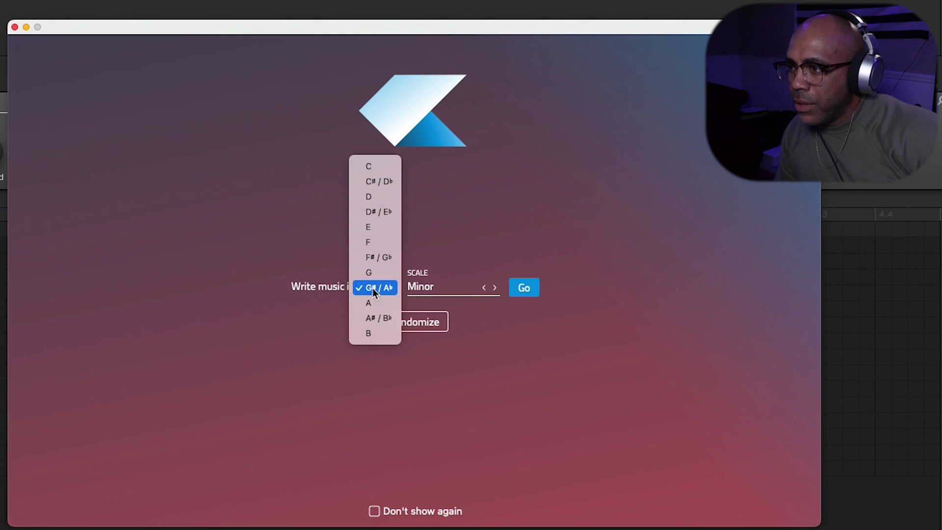
{"action": "left_click", "coordinate": [524, 289]}
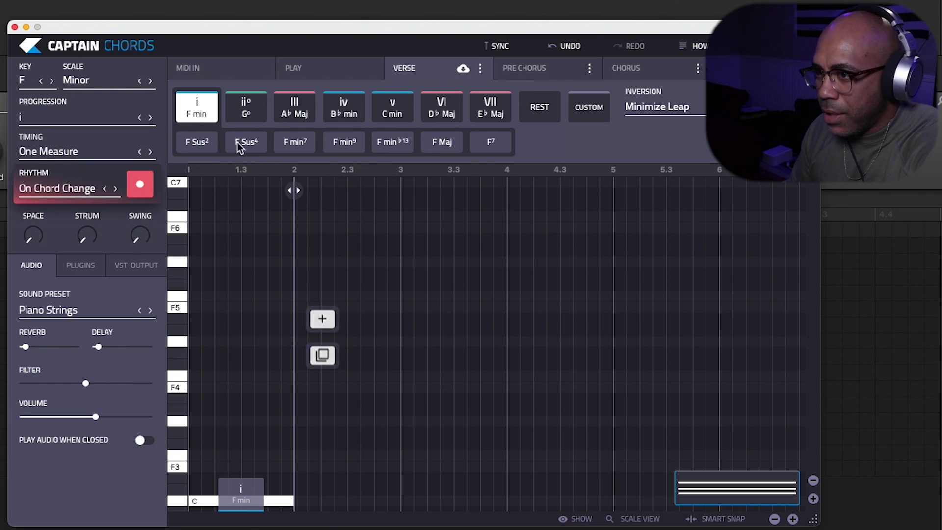
- Audition the ii° (G°) and III (A♭ Maj) chords on the first chord and return it to i (F min)
{"action": "left_click", "coordinate": [255, 113]}
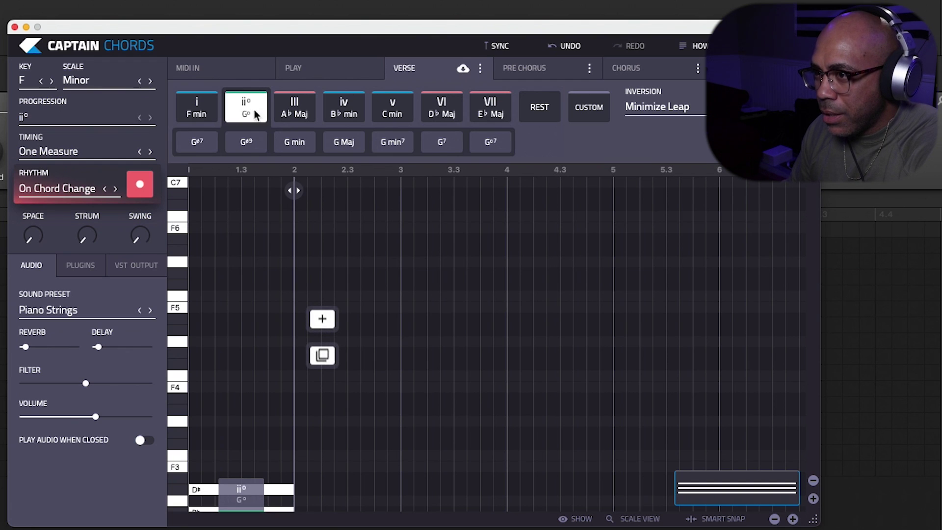
{"action": "left_click", "coordinate": [296, 113]}
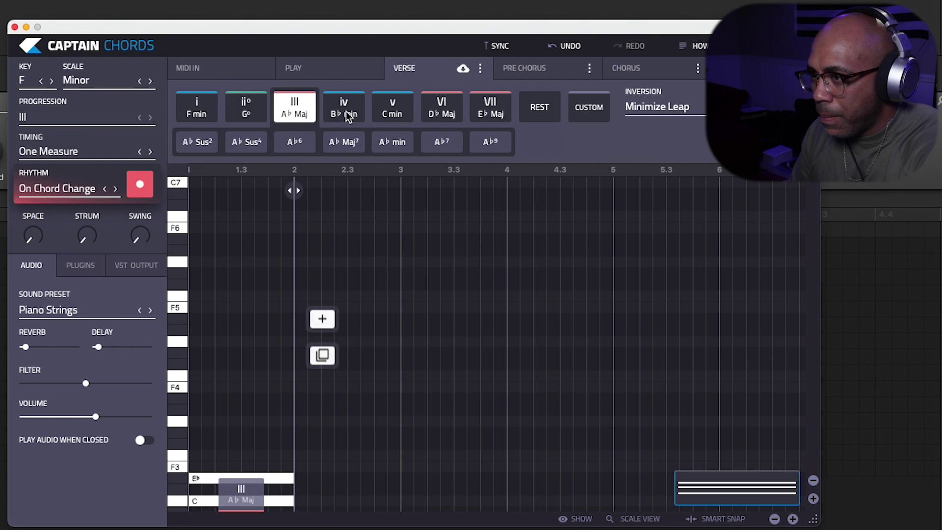
{"action": "left_click", "coordinate": [196, 108]}
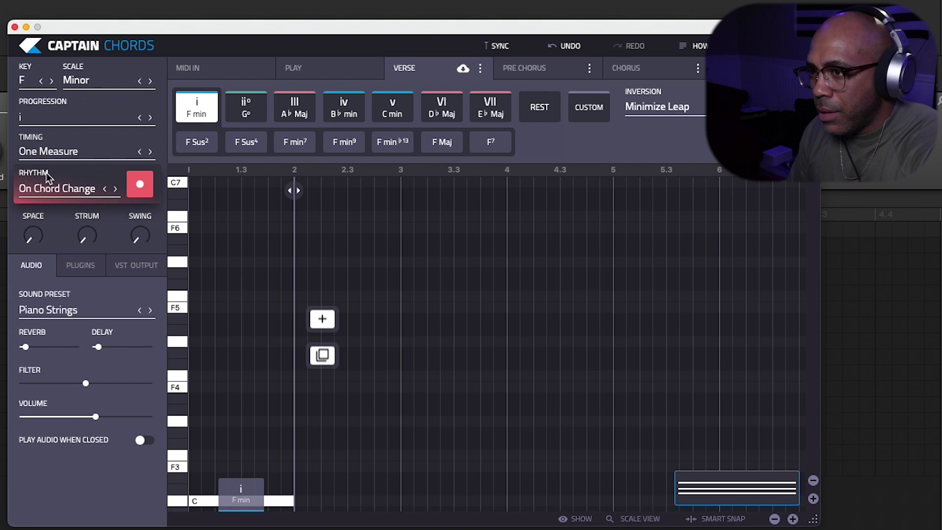
- Browse the timing patterns and apply the three-segment Earthbound pattern
{"action": "left_click", "coordinate": [63, 155]}
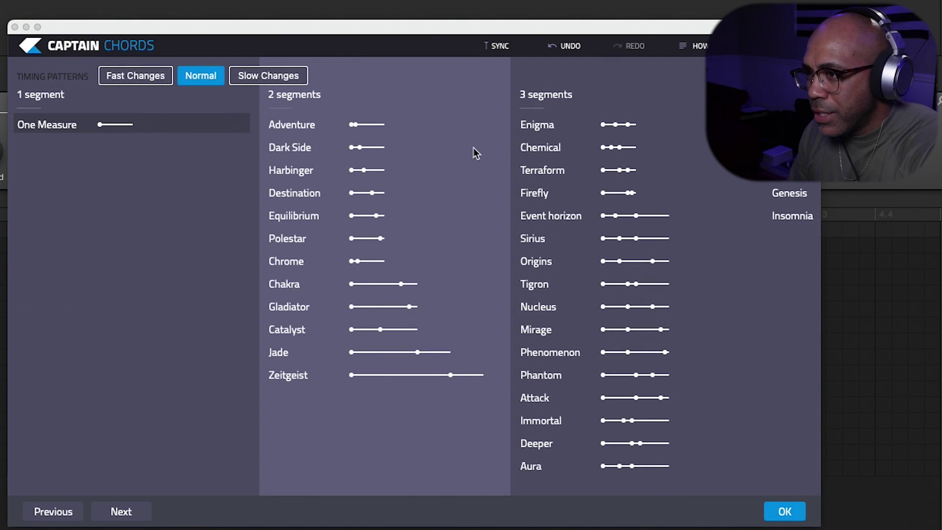
{"action": "scroll", "coordinate": [473, 153], "scroll_direction": "right", "scroll_amount": 10}
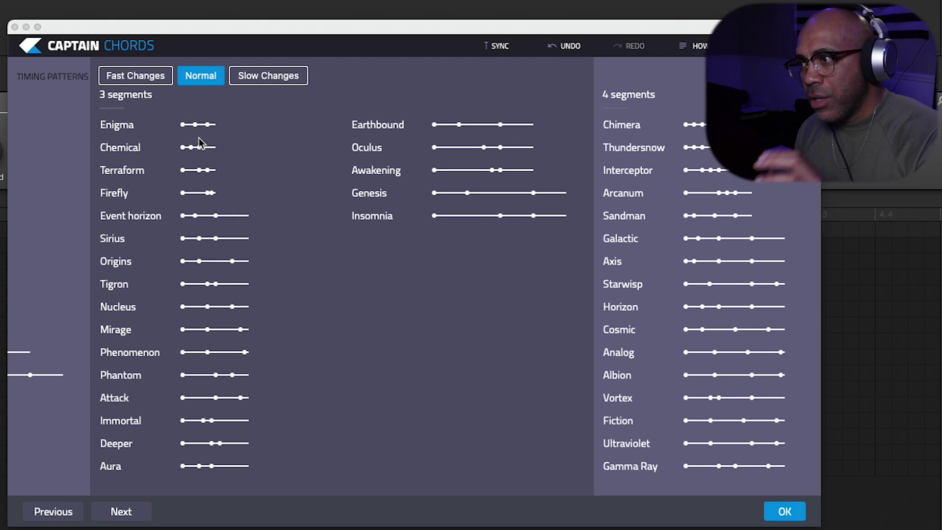
{"action": "scroll", "coordinate": [198, 137], "scroll_direction": "left", "scroll_amount": 1}
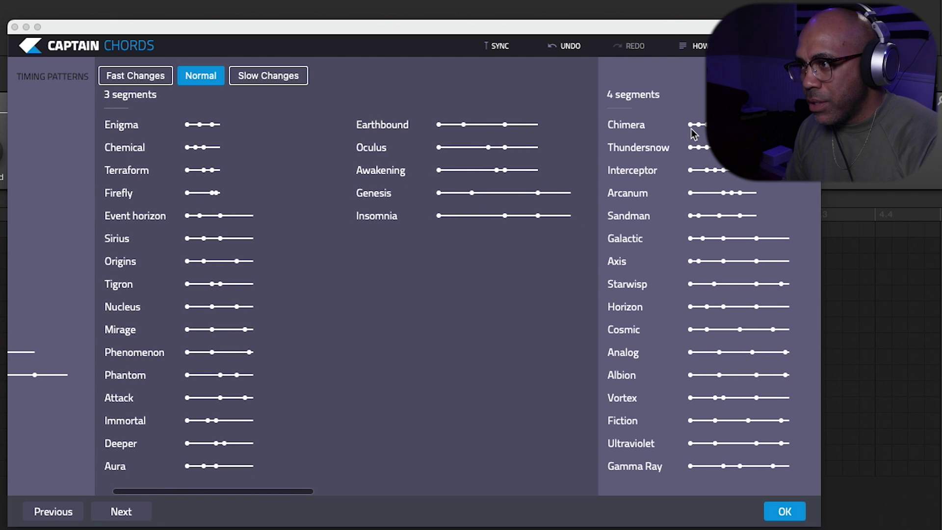
{"action": "left_click", "coordinate": [480, 129]}
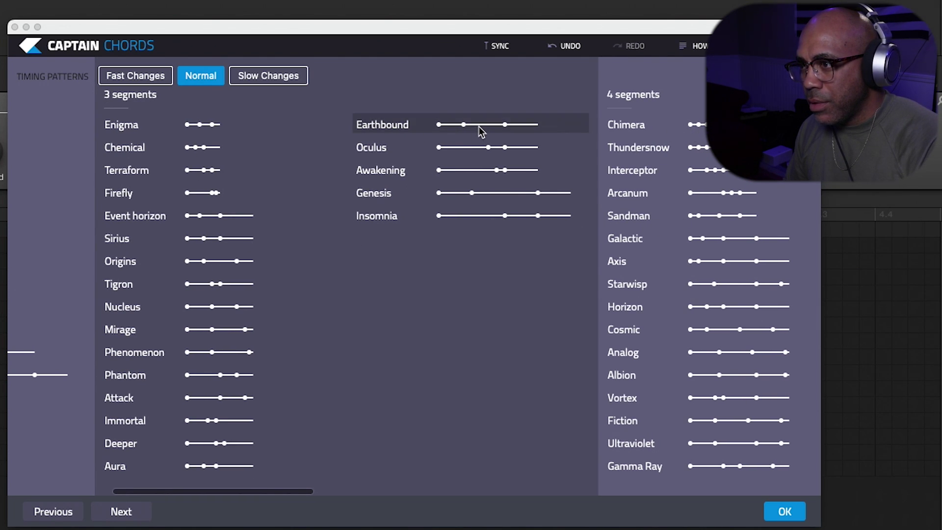
{"action": "double_click", "coordinate": [480, 128]}
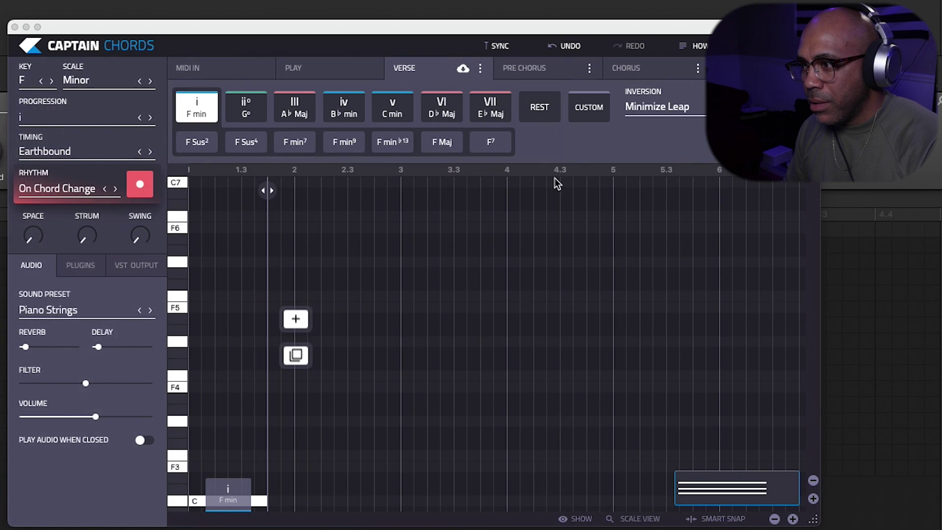
- Add four more i (F min) chords after the first one in the verse
{"action": "left_click", "coordinate": [303, 320]}
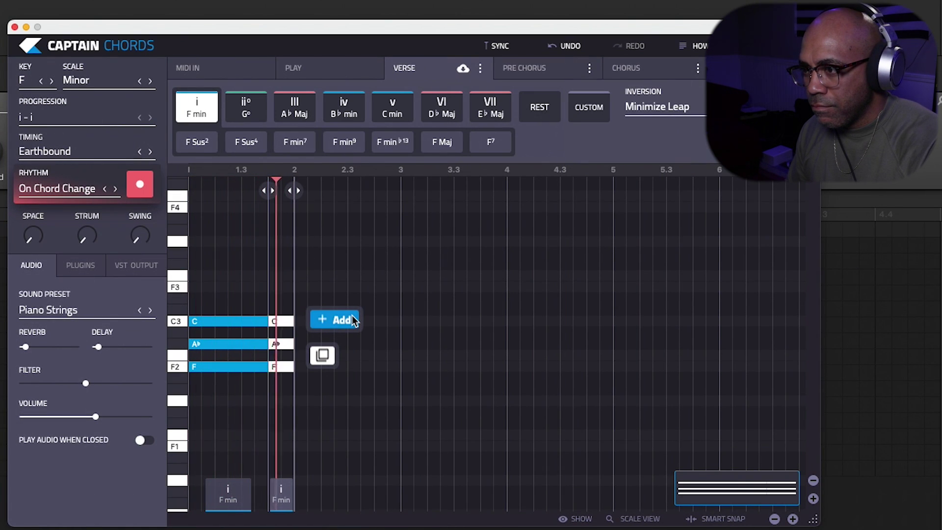
{"action": "left_click", "coordinate": [353, 319]}
{"action": "left_click", "coordinate": [440, 320]}
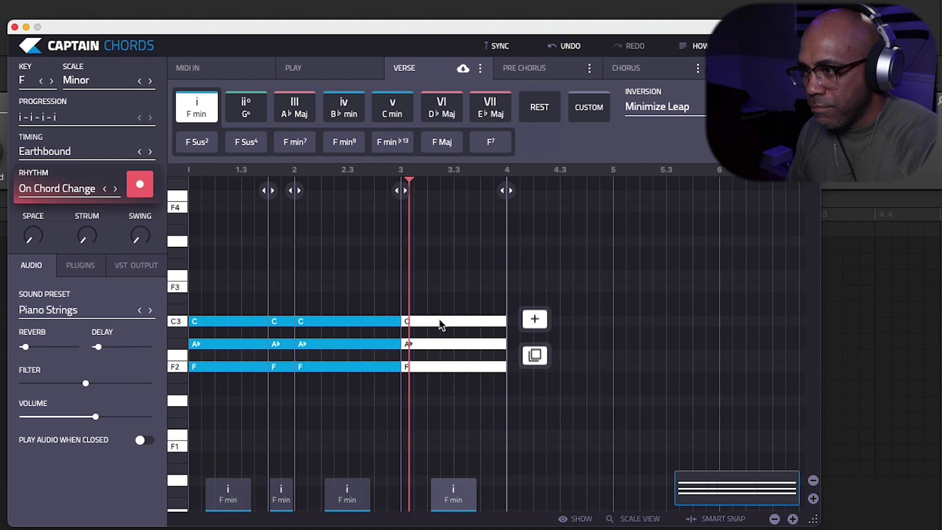
{"action": "left_click", "coordinate": [535, 319]}
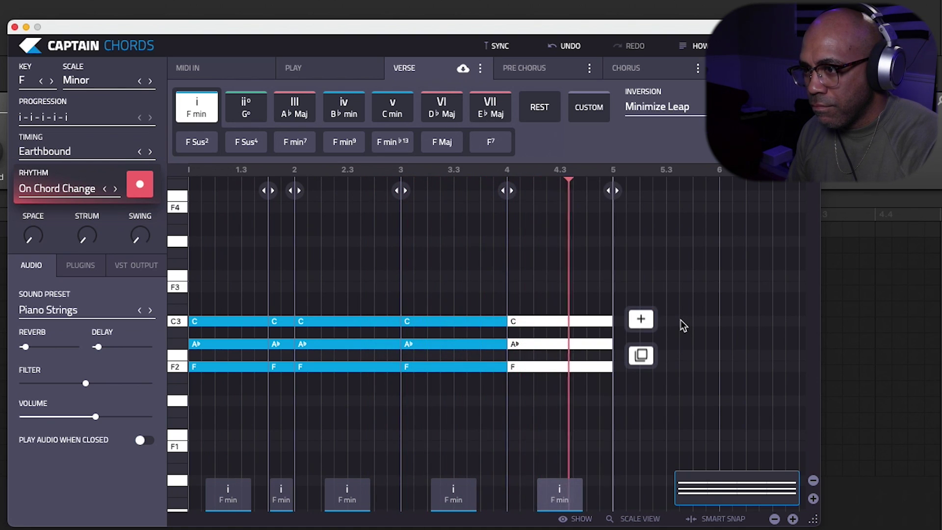
- Change the second to fifth verse chords to ii° (G°), III (A♭ Maj), iv (B♭ min) and VI (D♭ Maj)
{"action": "left_click", "coordinate": [277, 322]}
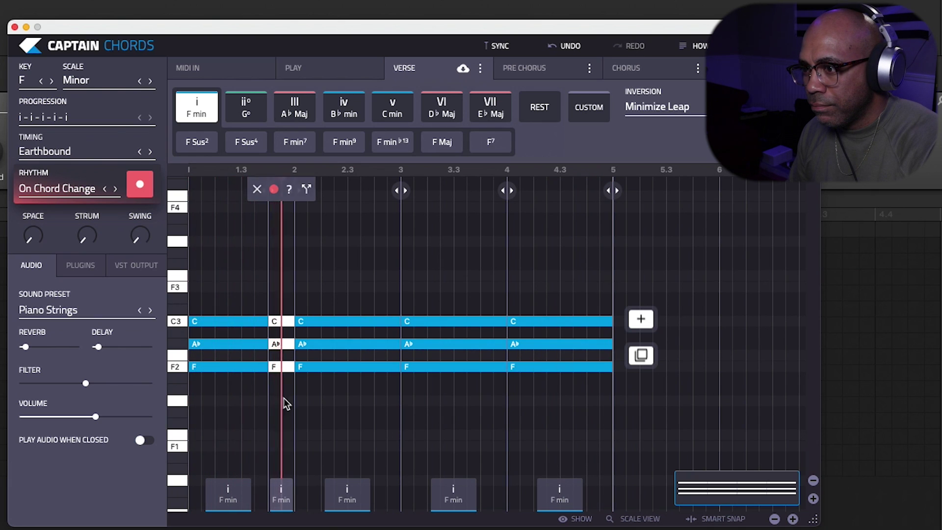
{"action": "left_click", "coordinate": [246, 107]}
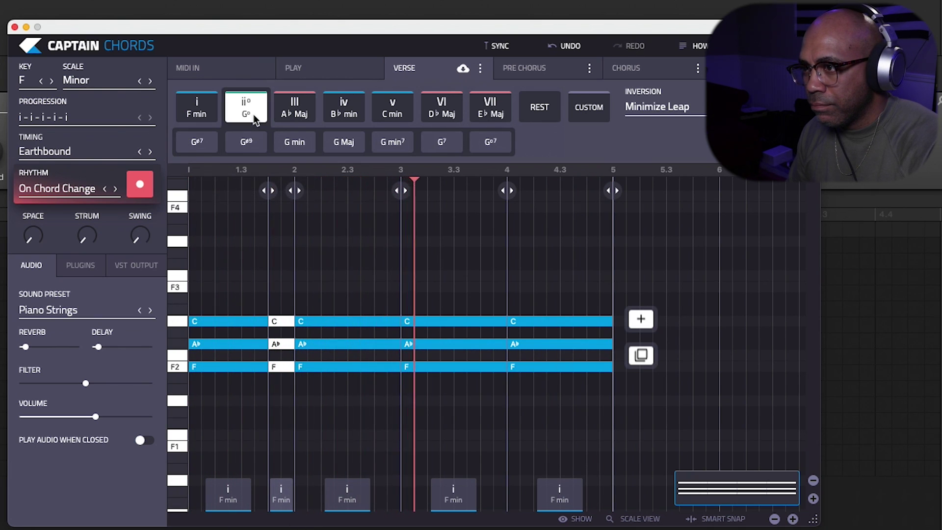
{"action": "left_click", "coordinate": [343, 319]}
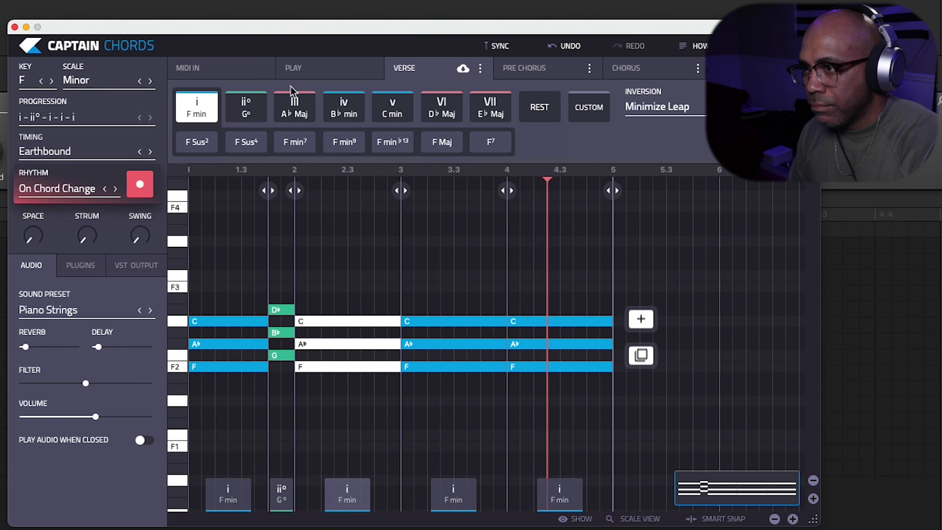
{"action": "left_click", "coordinate": [294, 107]}
{"action": "left_click", "coordinate": [443, 323]}
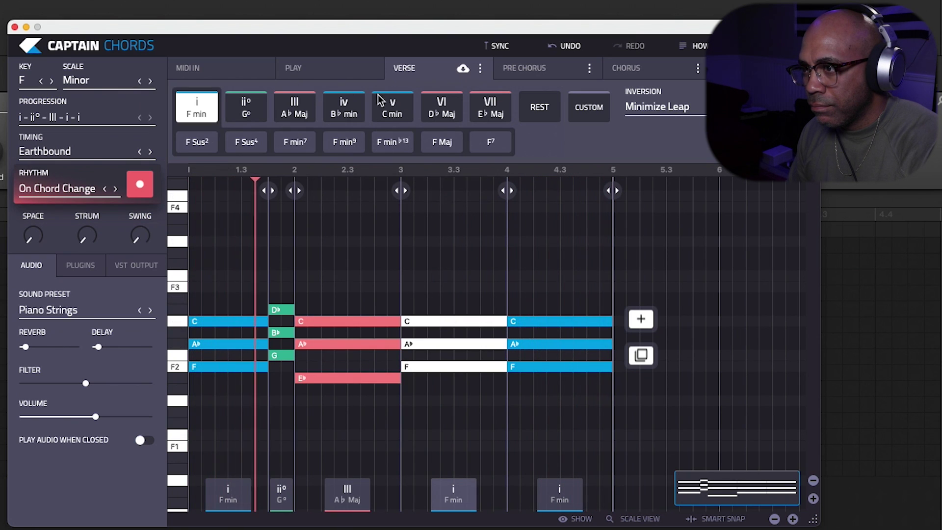
{"action": "left_click", "coordinate": [344, 107]}
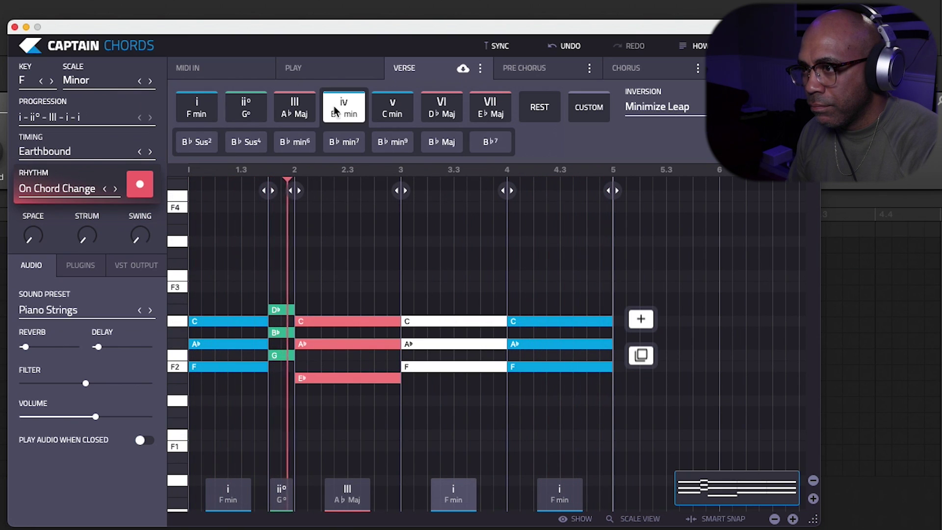
{"action": "left_click", "coordinate": [537, 317]}
{"action": "left_click", "coordinate": [447, 109]}
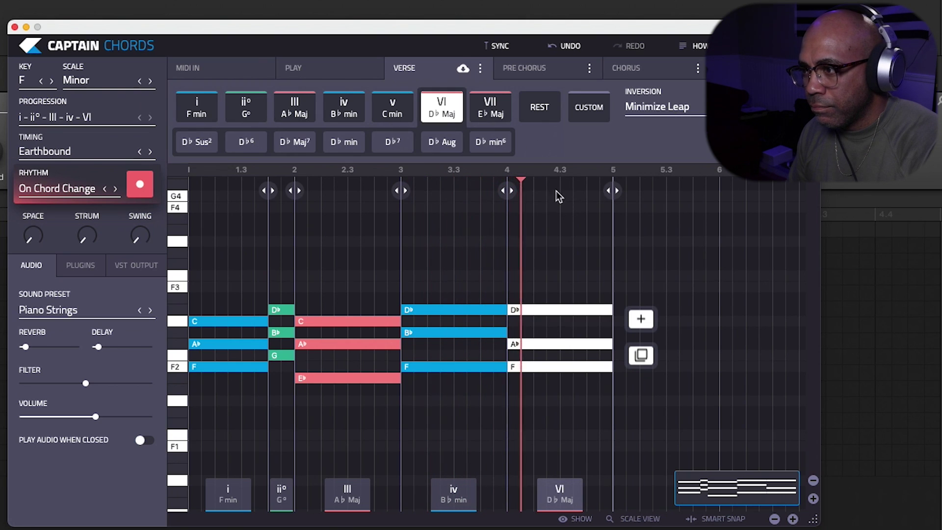
- Replace the Earthbound timing pattern with Dark Side
{"action": "mouse_move", "coordinate": [468, 489]}
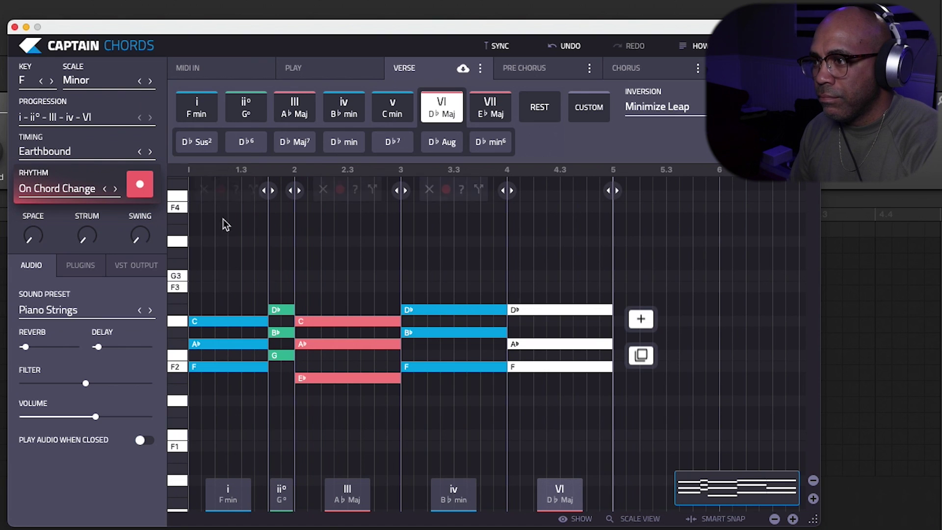
{"action": "left_click", "coordinate": [74, 152]}
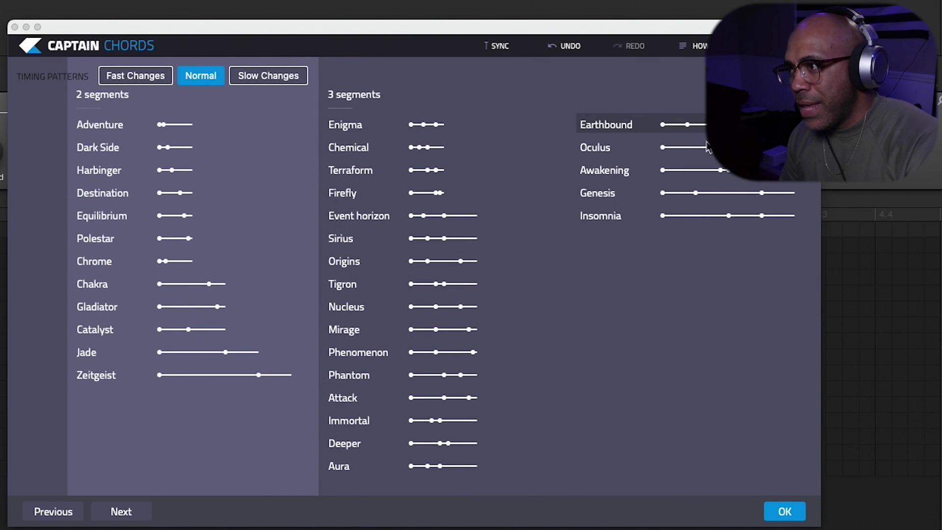
{"action": "left_click", "coordinate": [412, 222]}
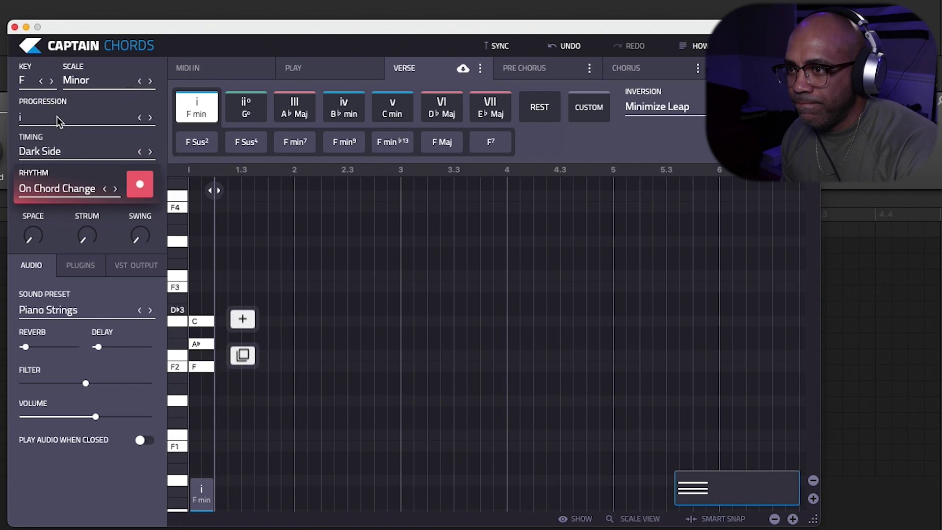
- Browse the preset chord progressions and apply i - III - v - iv (F min - A♭ Maj - C min - B♭ min) to the verse
{"action": "left_click", "coordinate": [88, 115]}
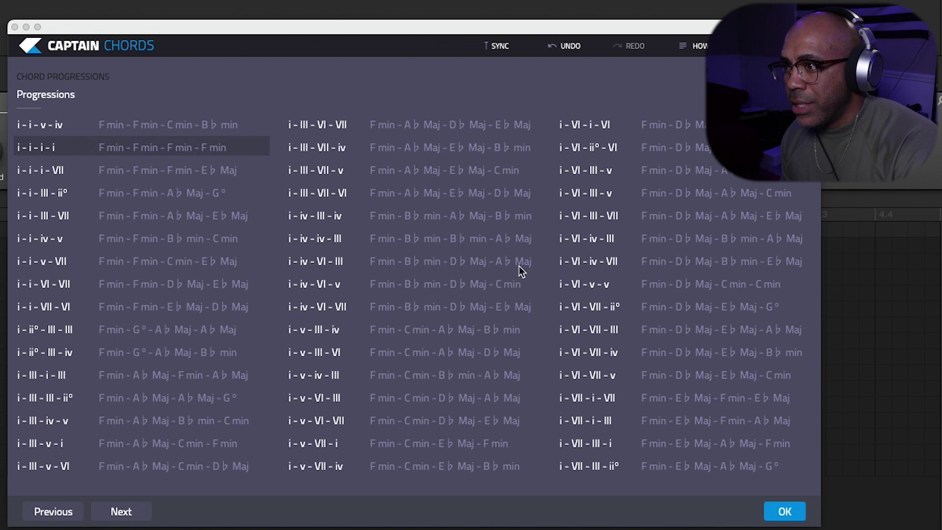
{"action": "scroll", "coordinate": [294, 302], "scroll_direction": "right", "scroll_amount": 10}
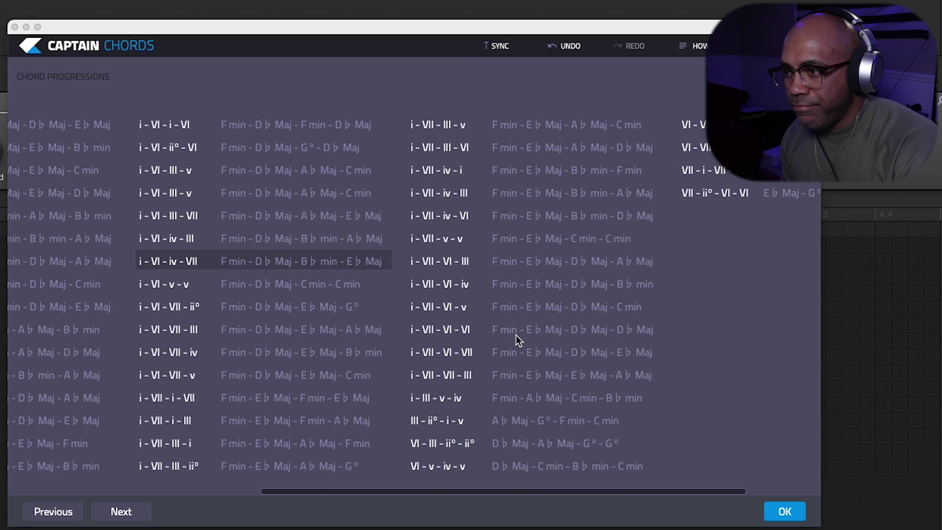
{"action": "left_click", "coordinate": [248, 285]}
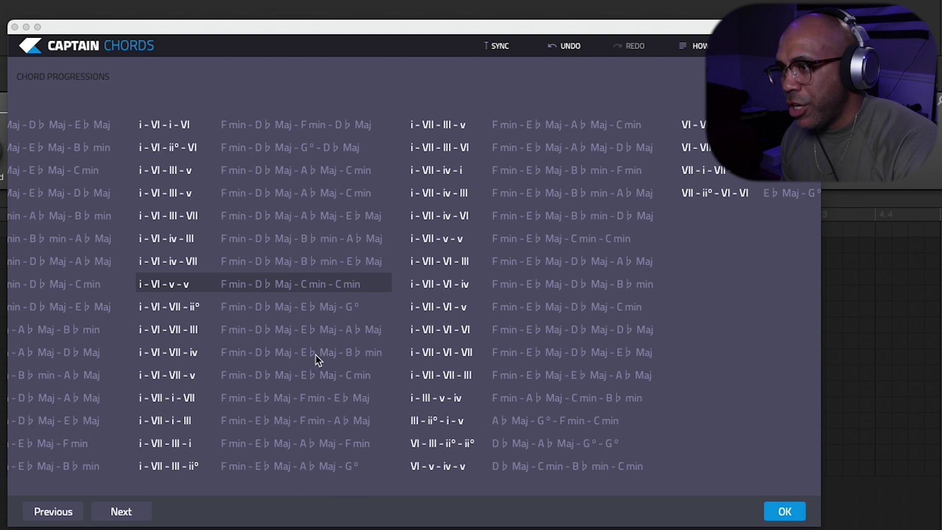
{"action": "left_click", "coordinate": [570, 289]}
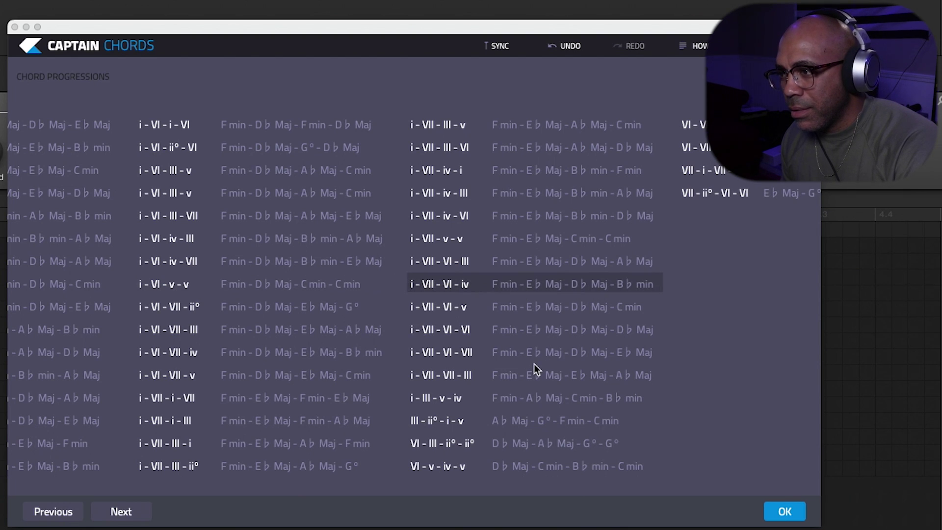
{"action": "left_click", "coordinate": [527, 378]}
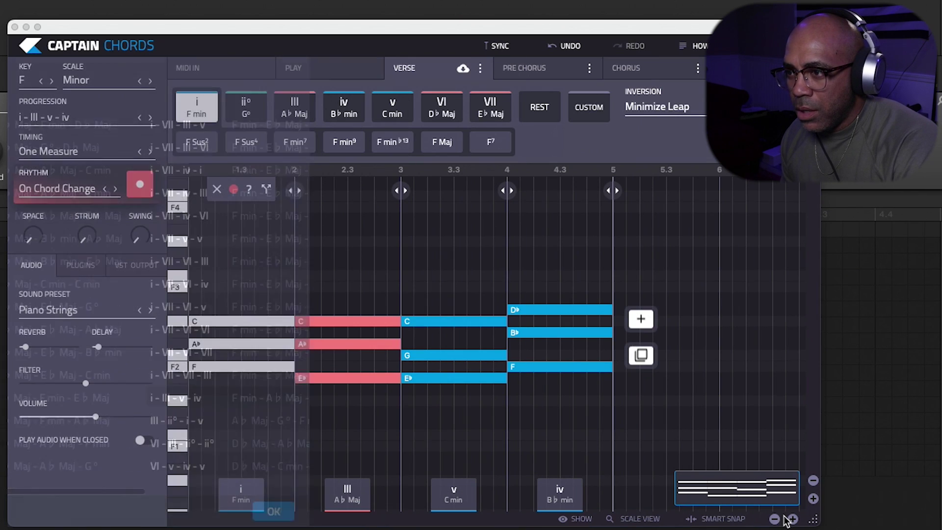
{"action": "double_click", "coordinate": [530, 398]}
- Browse the rhythm presets, apply Electro Go to the verse chords and play them back
{"action": "mouse_move", "coordinate": [575, 320]}
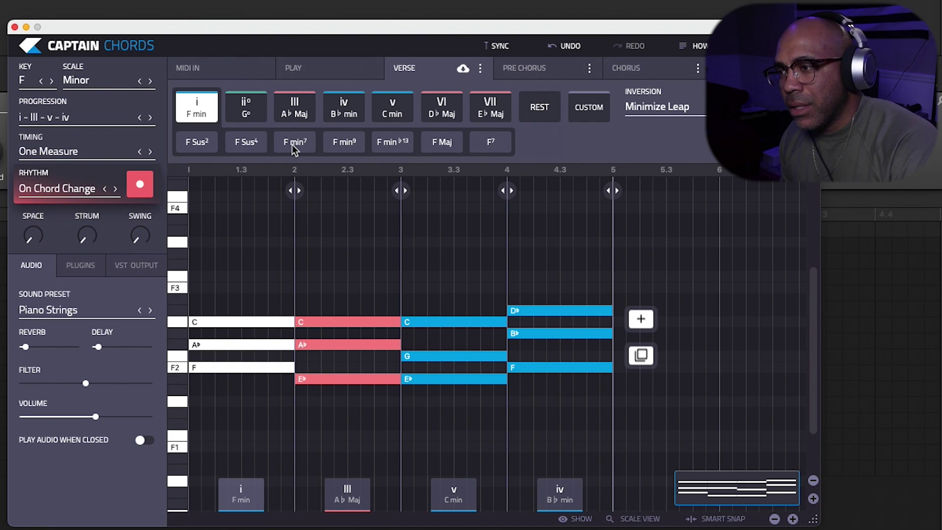
{"action": "scroll", "coordinate": [249, 254], "scroll_direction": "down", "scroll_amount": 2}
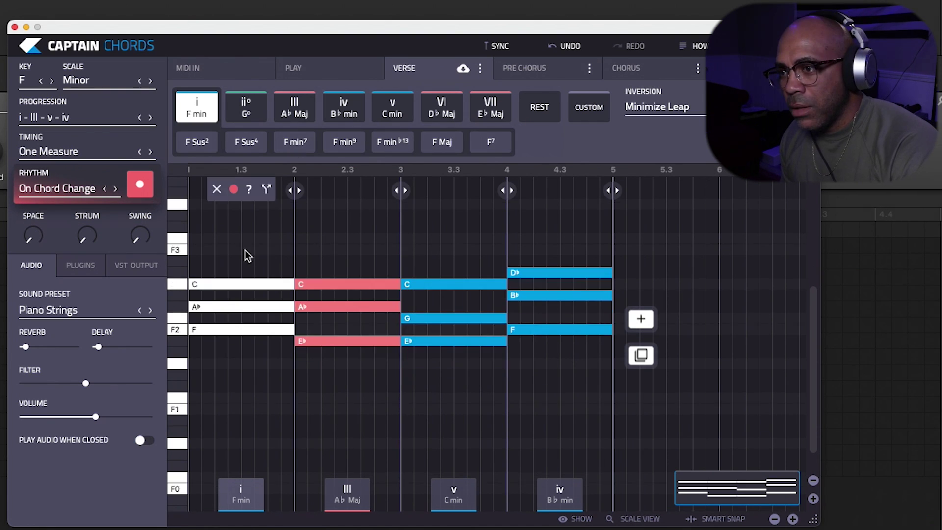
{"action": "left_click", "coordinate": [60, 191]}
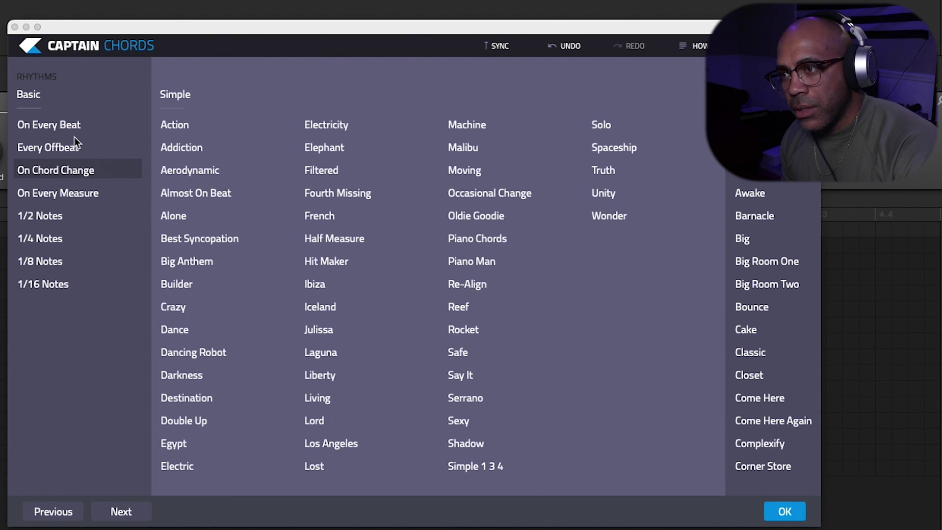
{"action": "scroll", "coordinate": [292, 290], "scroll_direction": "right", "scroll_amount": 10}
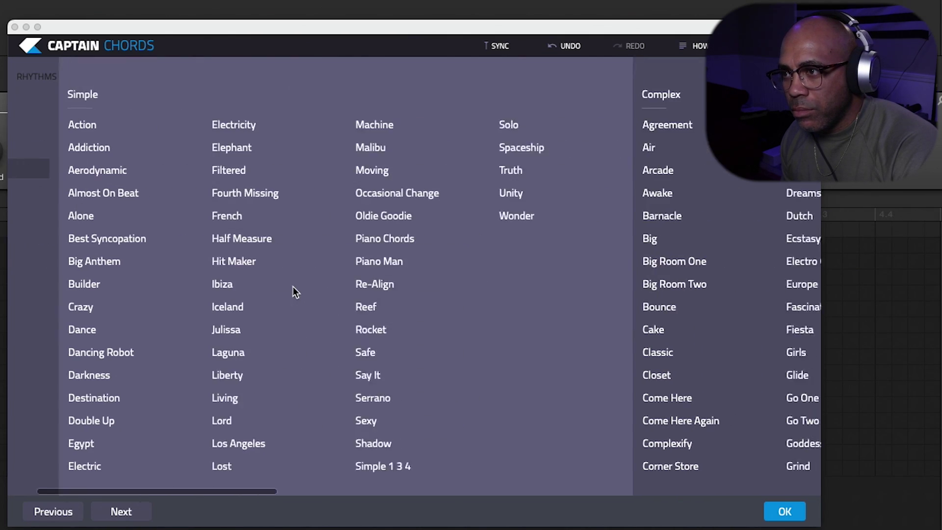
{"action": "scroll", "coordinate": [290, 291], "scroll_direction": "right", "scroll_amount": 5}
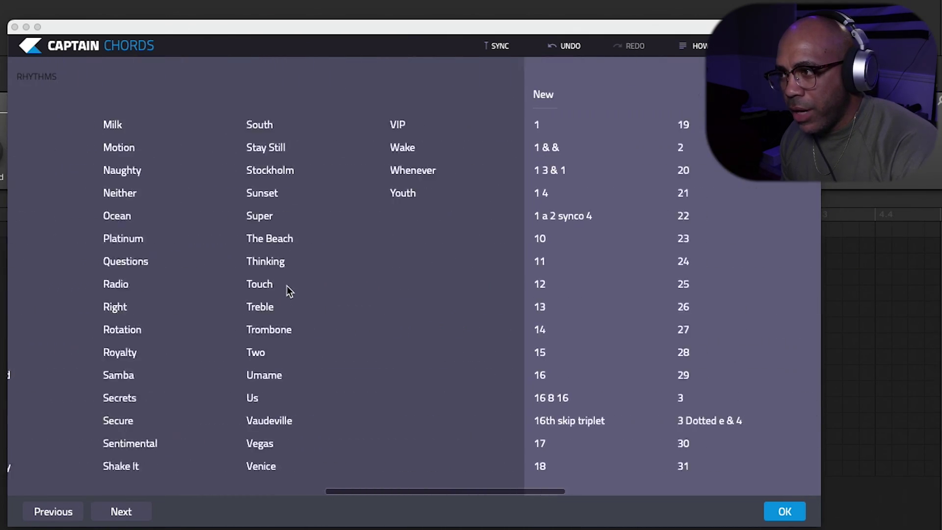
{"action": "scroll", "coordinate": [288, 290], "scroll_direction": "left", "scroll_amount": 5}
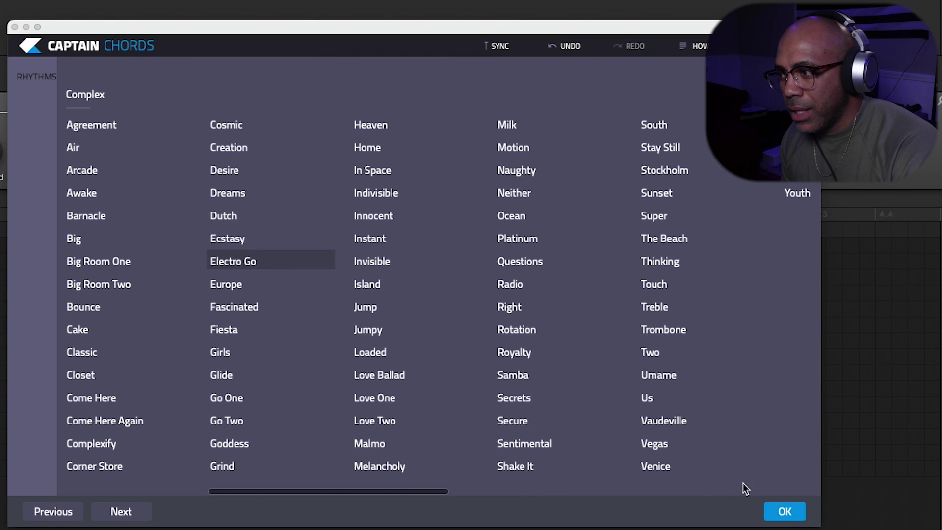
{"action": "left_click", "coordinate": [784, 512]}
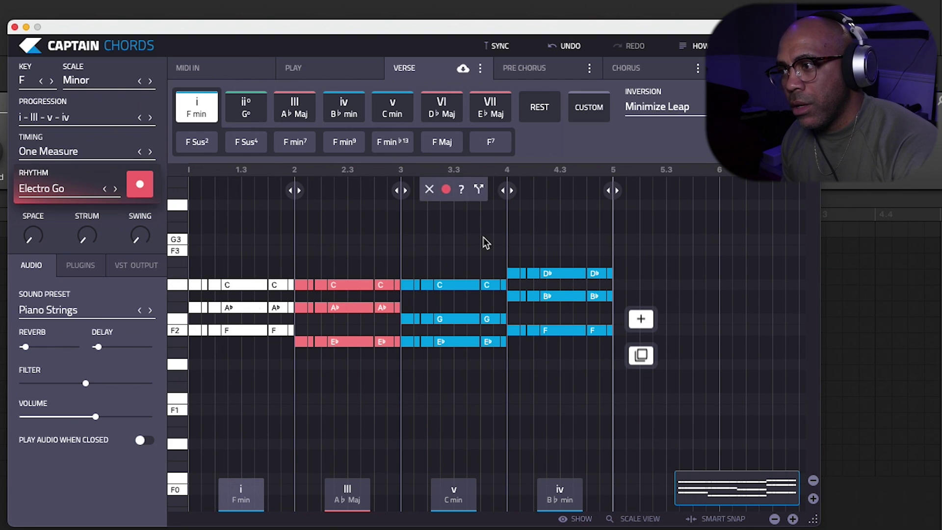
{"action": "key", "text": "space"}
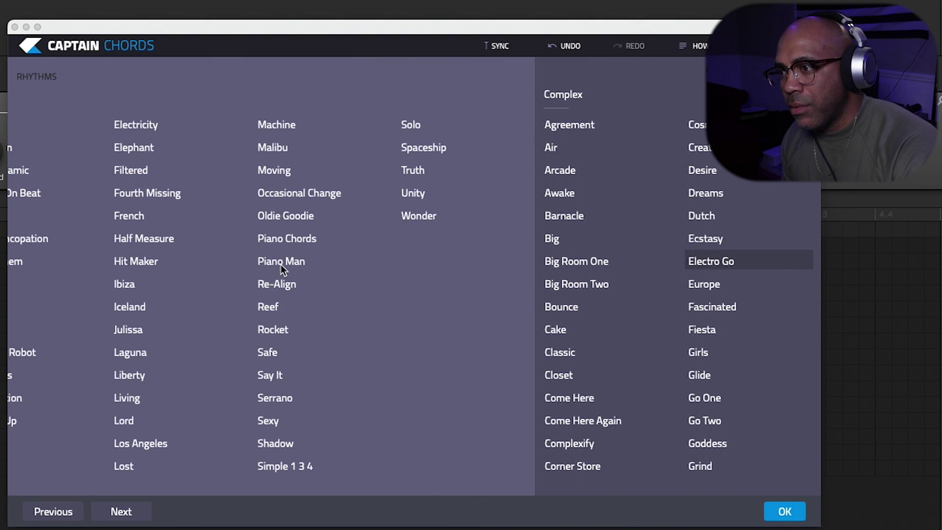
- Change the verse rhythm to the simple preset Hit Maker
{"action": "scroll", "coordinate": [279, 264], "scroll_direction": "left", "scroll_amount": 4}
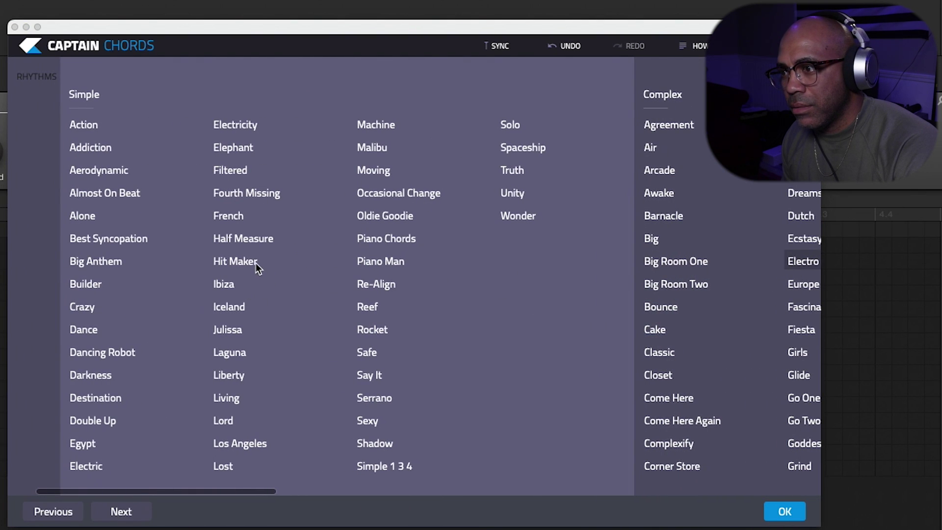
{"action": "left_click", "coordinate": [255, 265]}
{"action": "left_click", "coordinate": [785, 511]}
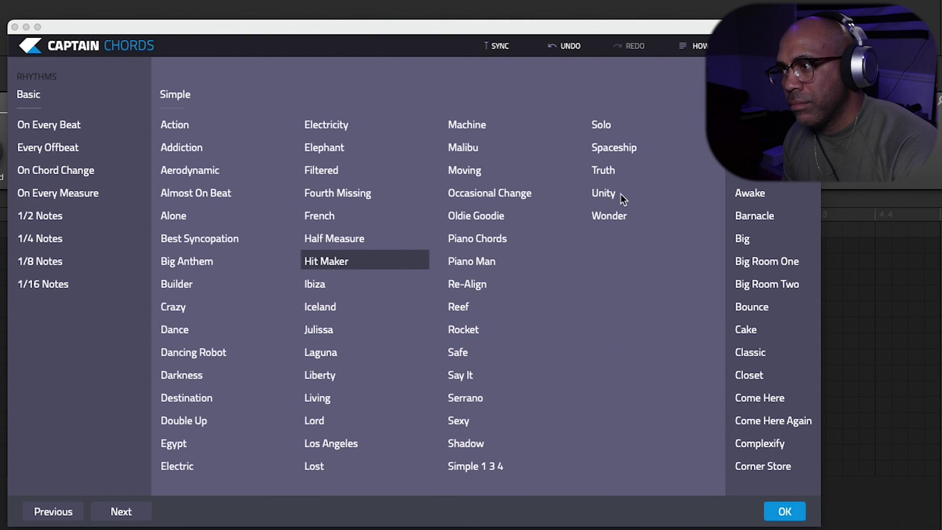
- Set the verse rhythm to Unity and shift all its notes earlier so the first chord starts at measure 1
{"action": "left_click", "coordinate": [609, 193]}
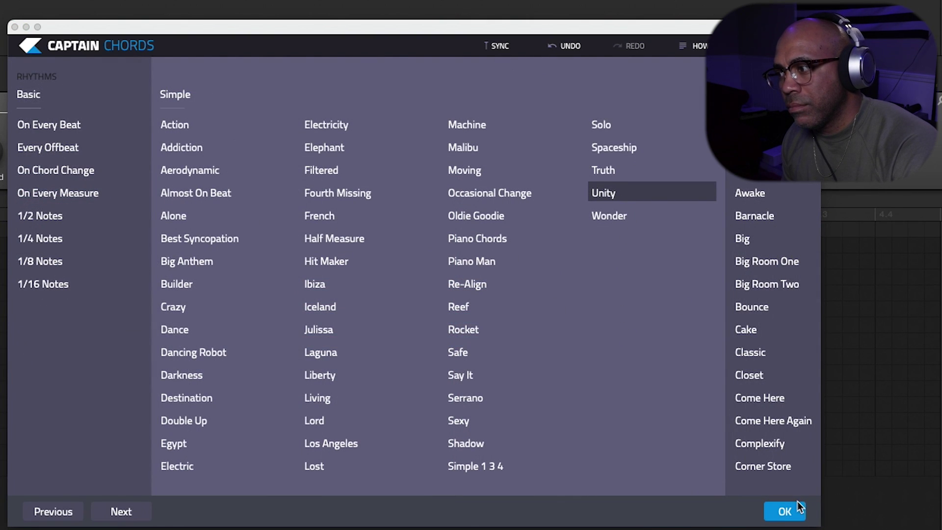
{"action": "left_click", "coordinate": [787, 511]}
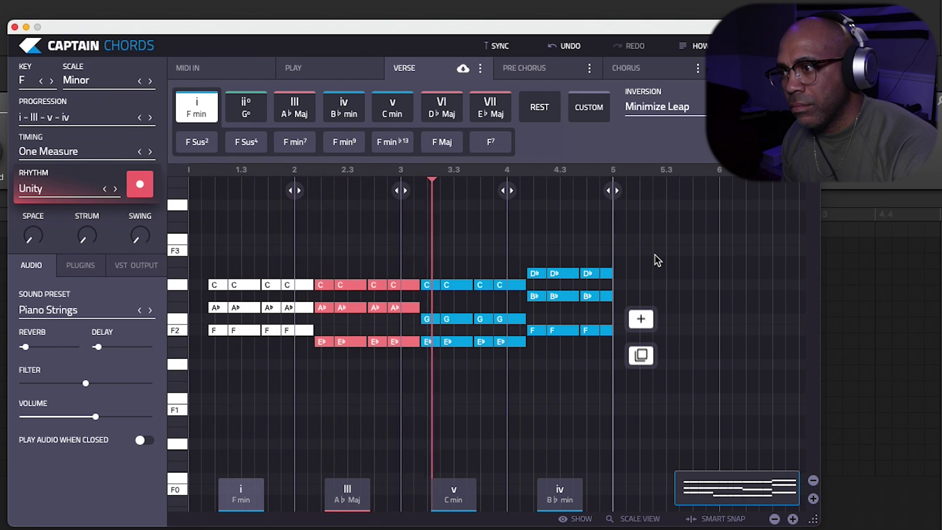
{"action": "left_click_drag", "start_coordinate": [654, 248], "coordinate": [185, 399]}
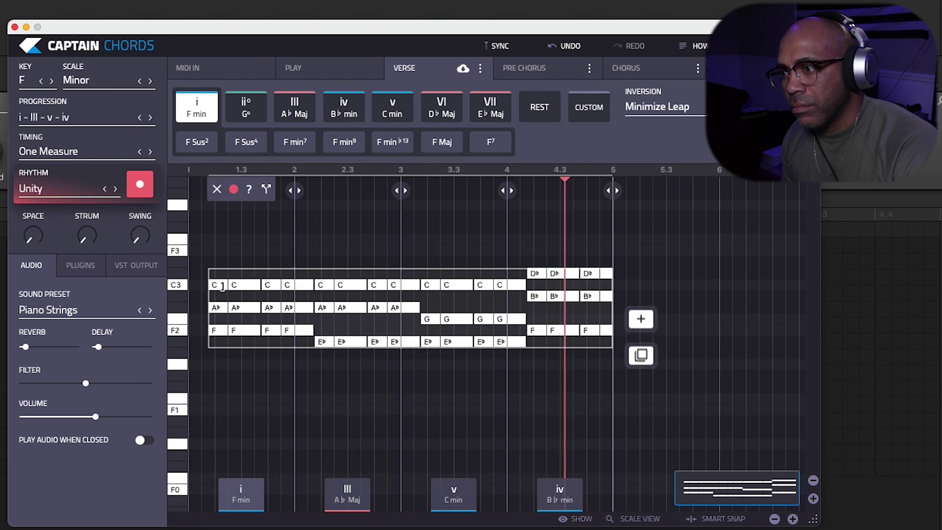
{"action": "left_click_drag", "start_coordinate": [216, 285], "coordinate": [159, 290]}
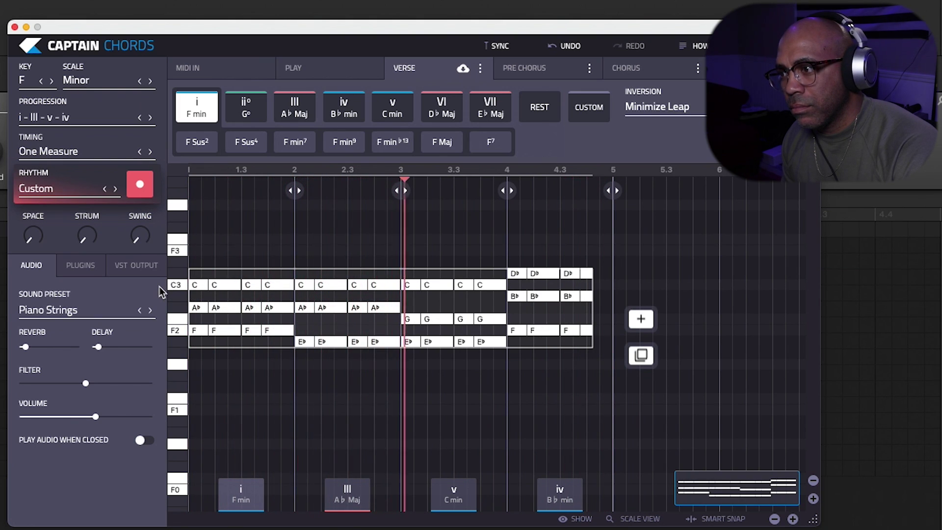
{"action": "key", "text": "space"}
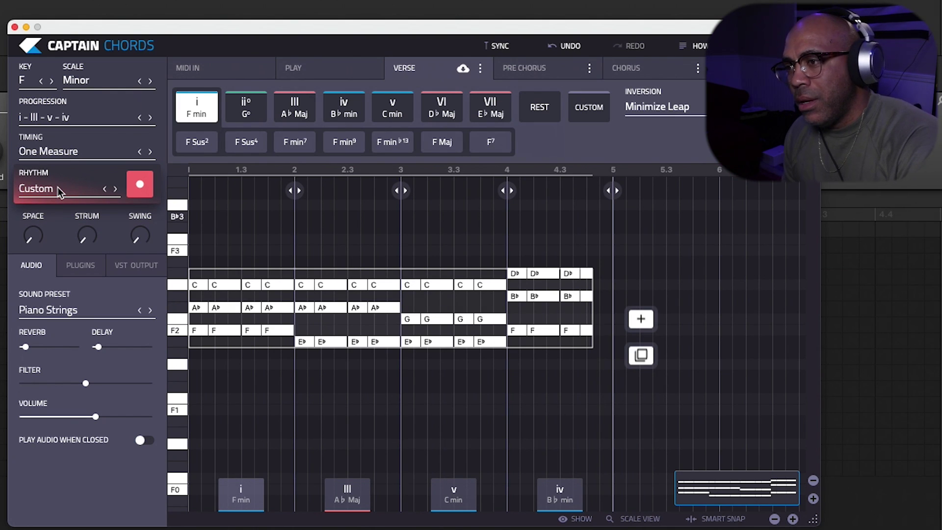
- Switch to live chord playing and choose the computer keyboard as the input device
{"action": "left_click", "coordinate": [228, 69]}
{"action": "left_click", "coordinate": [317, 76]}
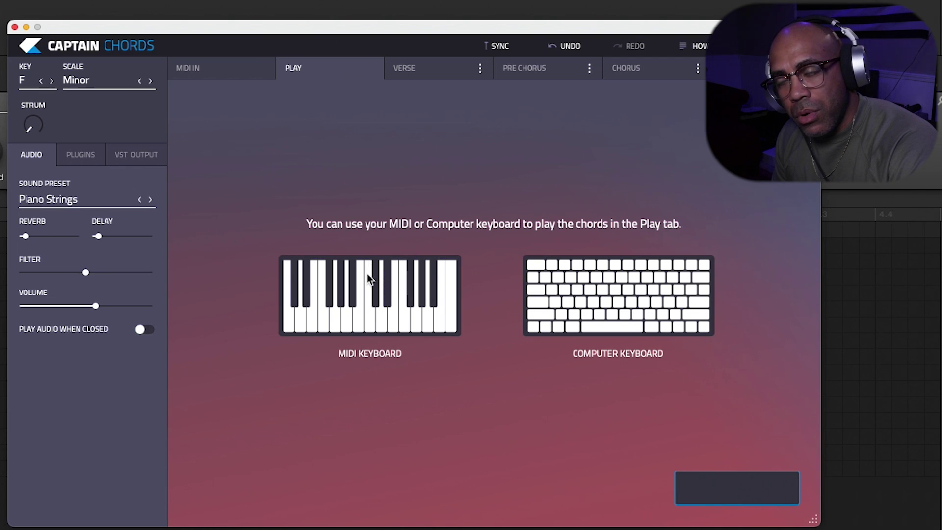
{"action": "left_click", "coordinate": [600, 313]}
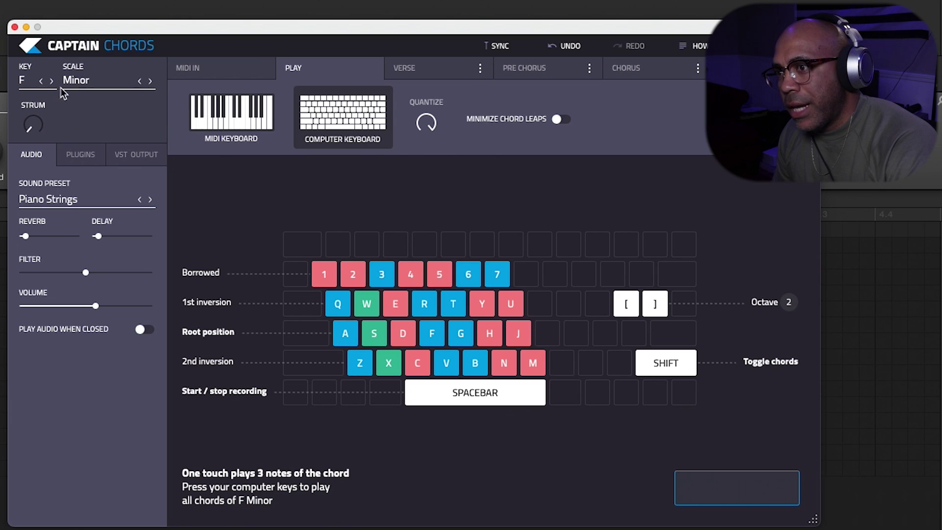
{"action": "left_click", "coordinate": [41, 80]}
{"action": "left_click", "coordinate": [51, 81]}
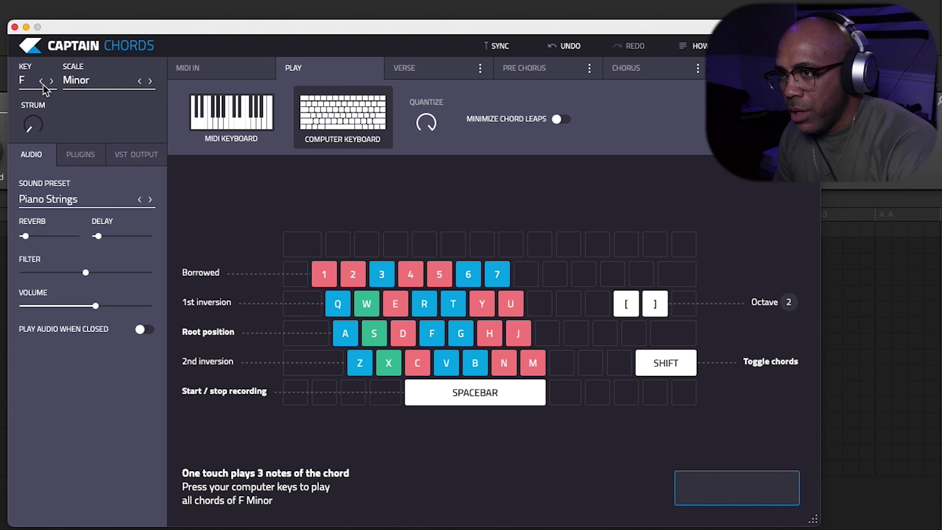
- Browse the guitar, keys, lead, pad and pluck sound presets and set the instrument sound to Piano
{"action": "left_click", "coordinate": [78, 199]}
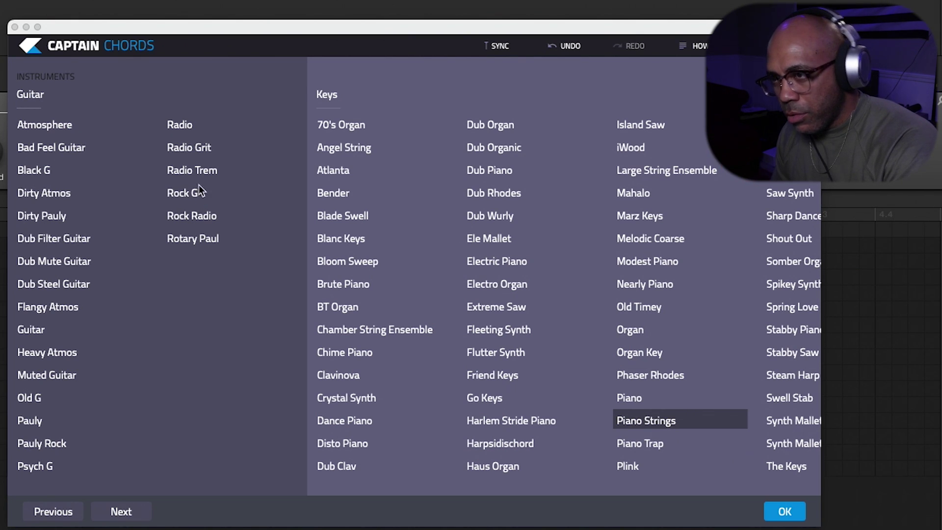
{"action": "scroll", "coordinate": [201, 204], "scroll_direction": "right", "scroll_amount": 10}
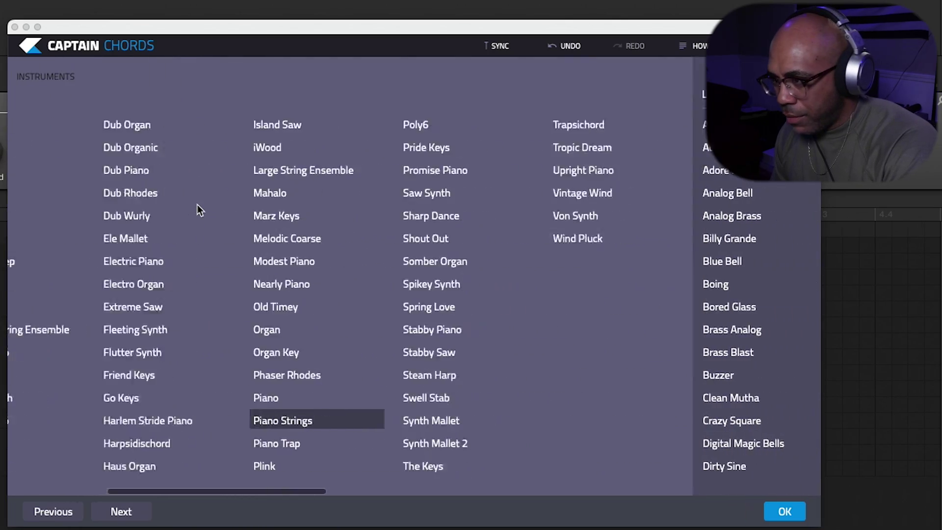
{"action": "scroll", "coordinate": [200, 210], "scroll_direction": "right", "scroll_amount": 20}
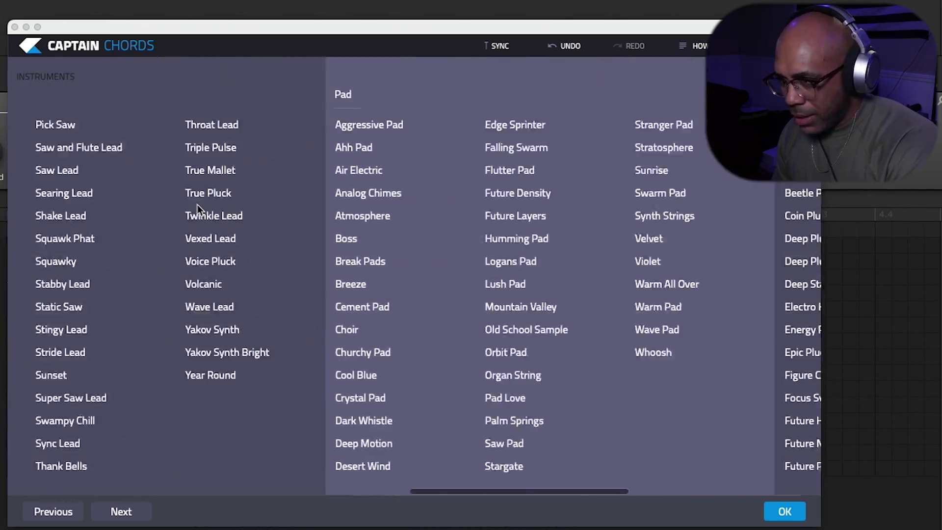
{"action": "scroll", "coordinate": [199, 210], "scroll_direction": "right", "scroll_amount": 20}
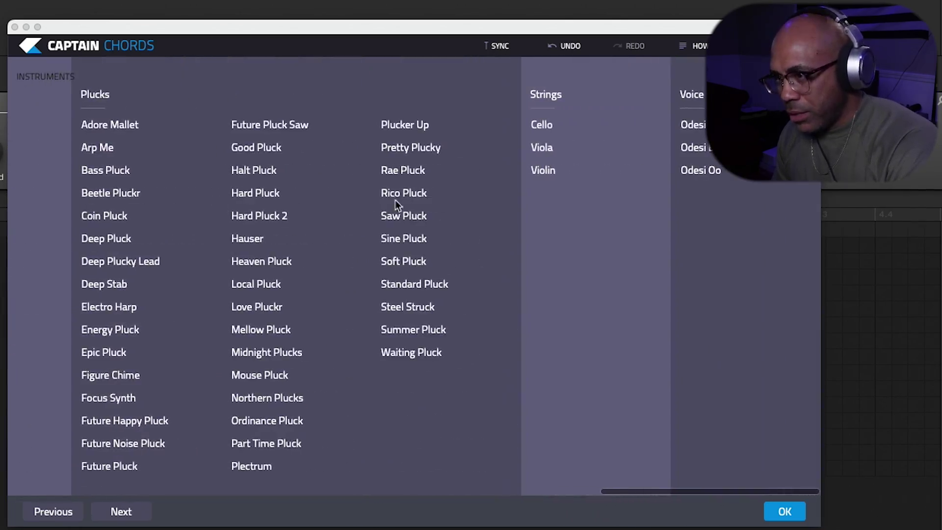
{"action": "scroll", "coordinate": [267, 185], "scroll_direction": "left", "scroll_amount": 20}
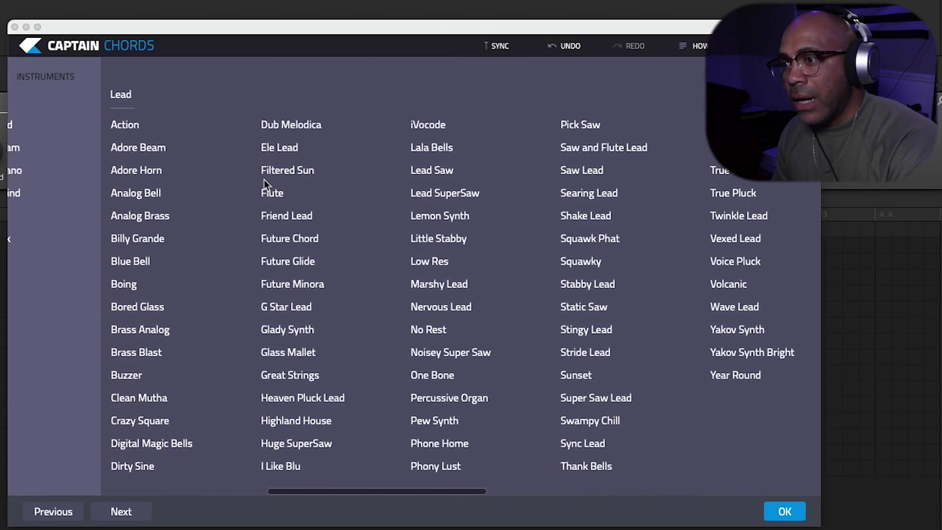
{"action": "scroll", "coordinate": [263, 185], "scroll_direction": "left", "scroll_amount": 20}
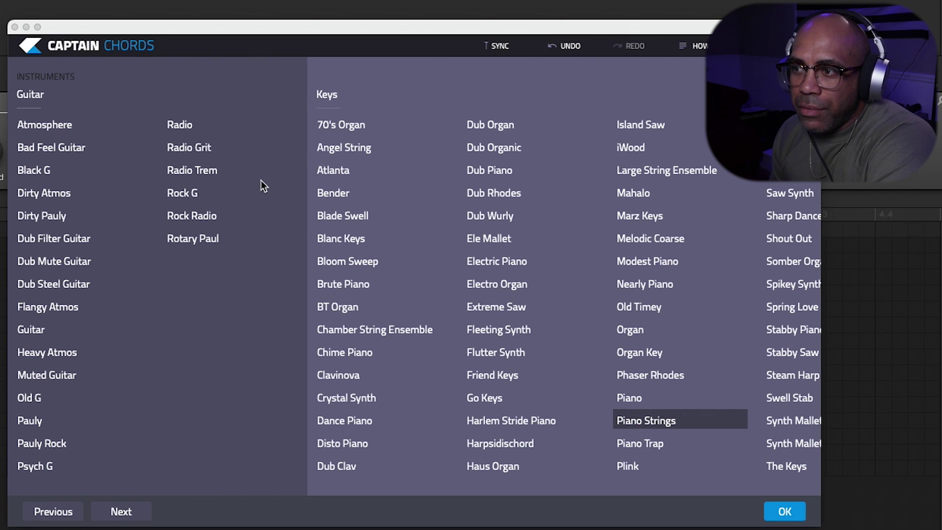
{"action": "scroll", "coordinate": [147, 305], "scroll_direction": "right", "scroll_amount": 1}
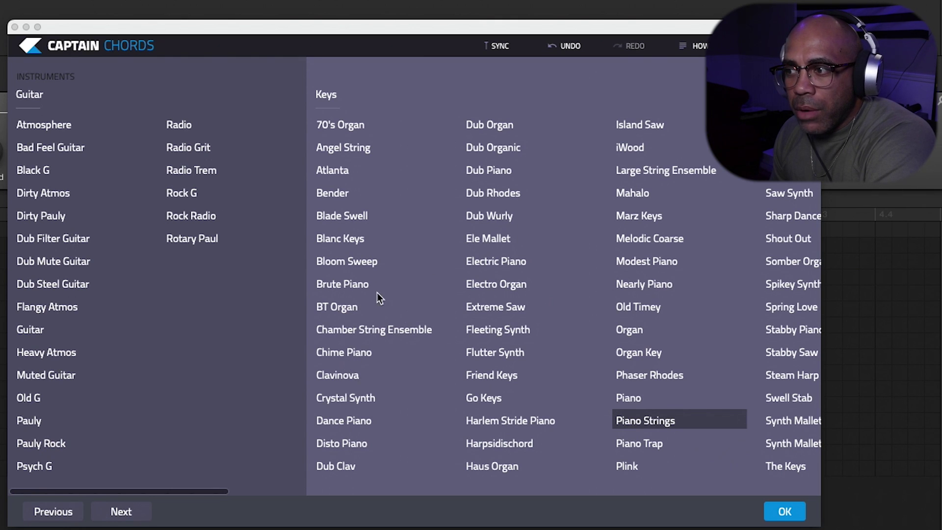
{"action": "left_click", "coordinate": [53, 513]}
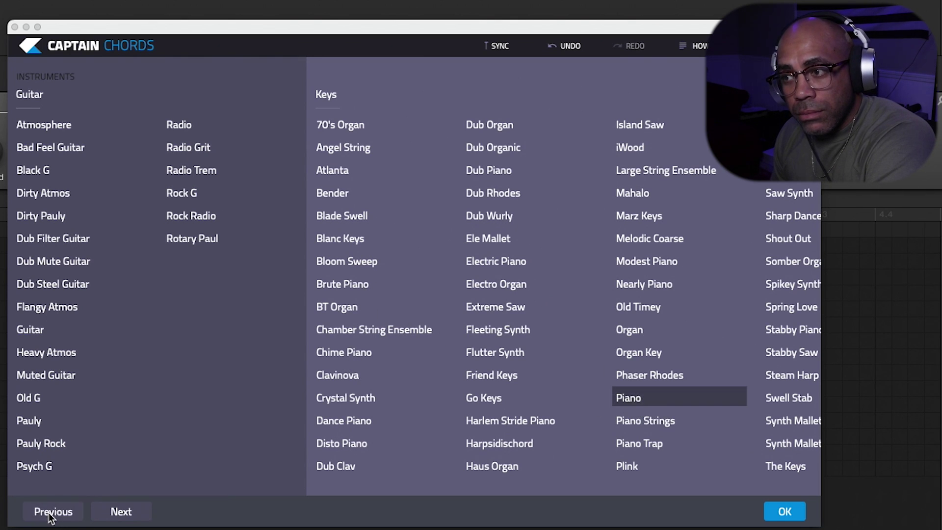
{"action": "left_click", "coordinate": [784, 512]}
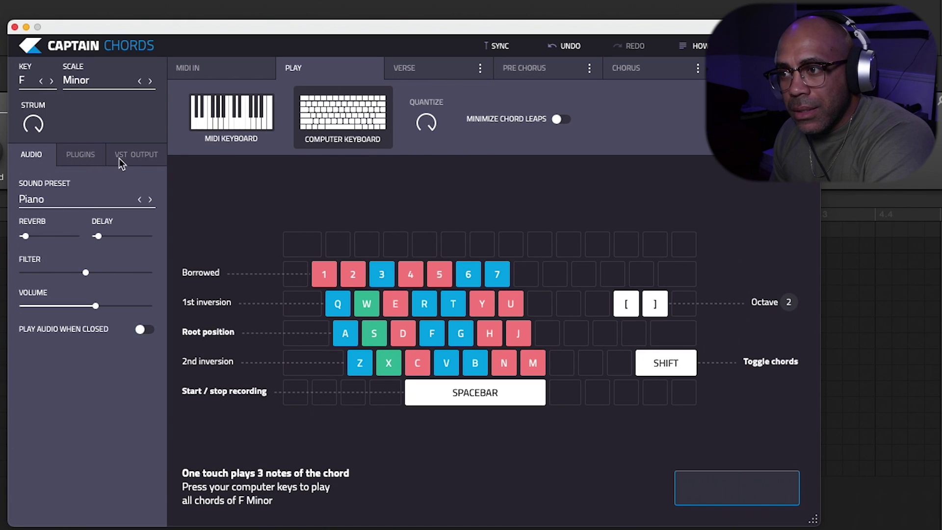
- Load Kontakt 5 16out as the VST instrument and reposition its plugin window
{"action": "left_click", "coordinate": [89, 158]}
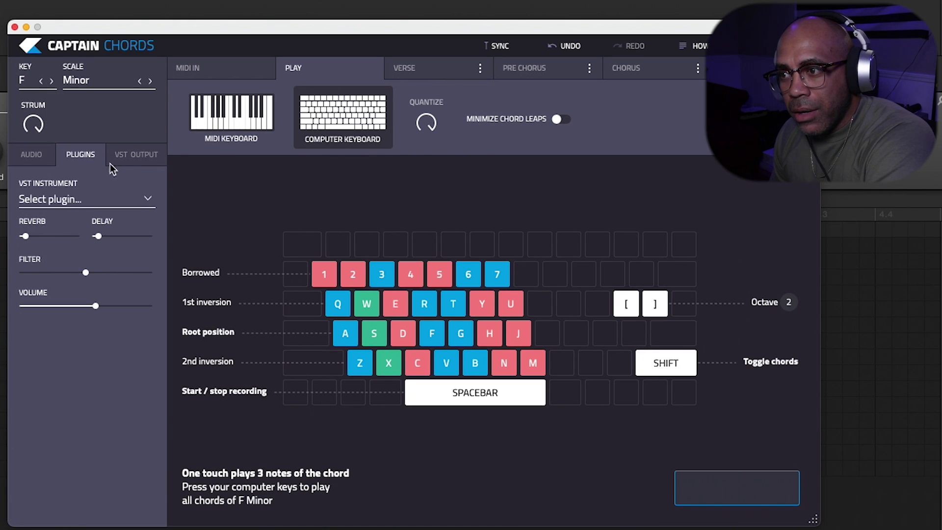
{"action": "left_click", "coordinate": [77, 205]}
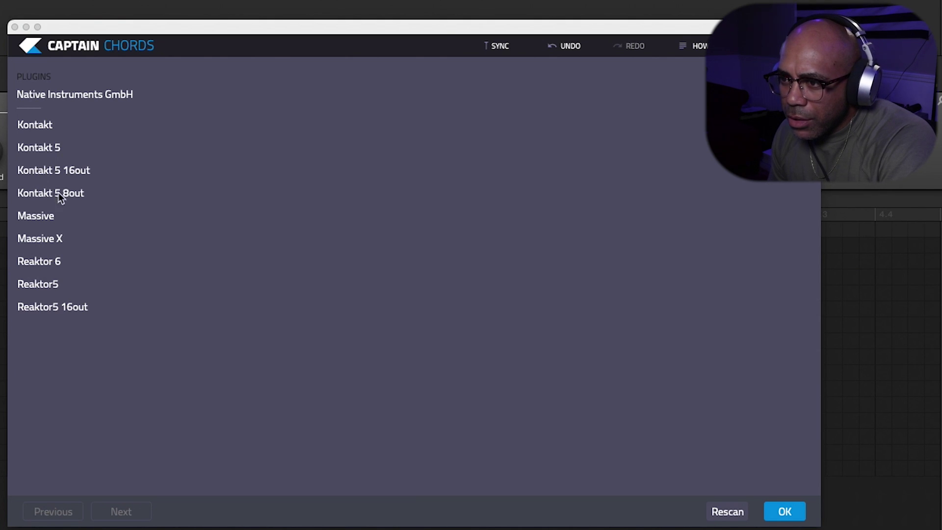
{"action": "left_click", "coordinate": [37, 149]}
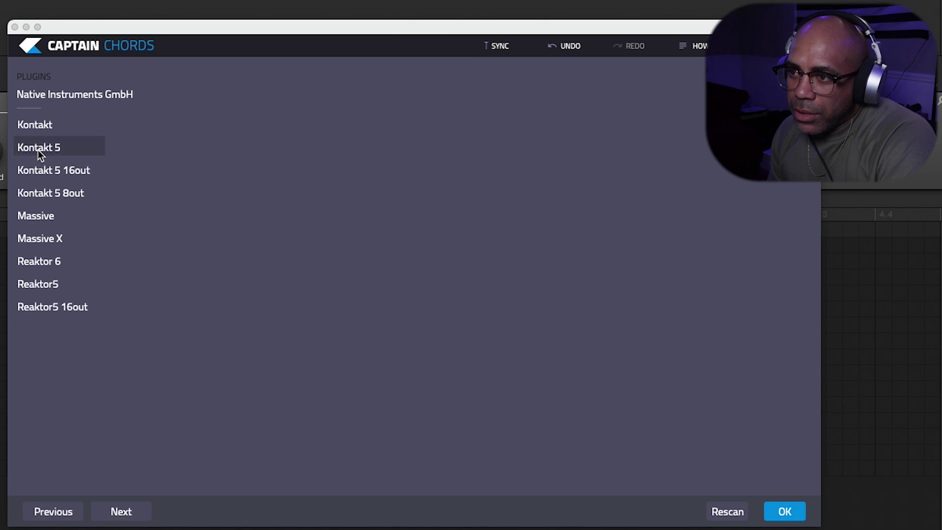
{"action": "left_click", "coordinate": [117, 512]}
{"action": "left_click_drag", "start_coordinate": [309, 170], "coordinate": [275, 77]}
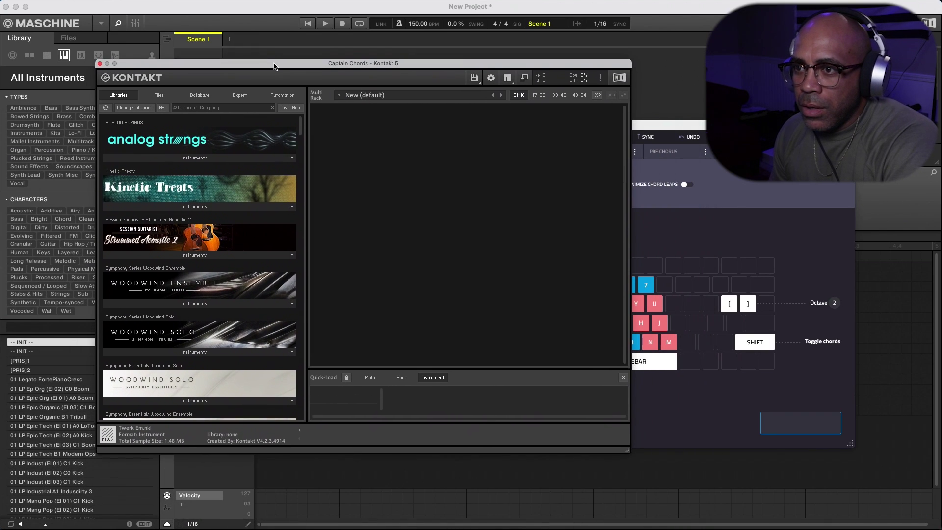
- Load The Maverick.nki piano from the Kontakt library and return to the Captain Chords window
{"action": "left_click_drag", "start_coordinate": [302, 143], "coordinate": [177, 319]}
{"action": "scroll", "coordinate": [178, 319], "scroll_direction": "up", "scroll_amount": 1}
{"action": "left_click", "coordinate": [148, 208]}
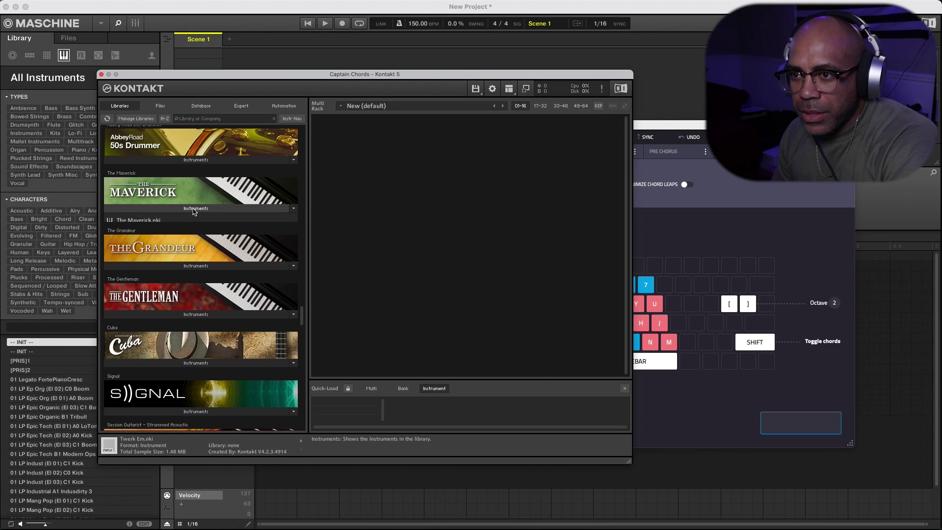
{"action": "double_click", "coordinate": [145, 220]}
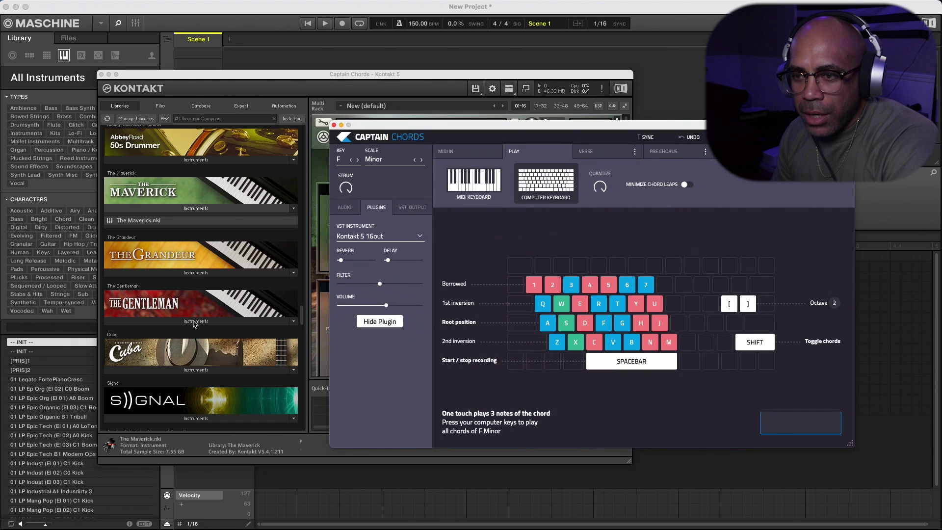
{"action": "left_click", "coordinate": [369, 77]}
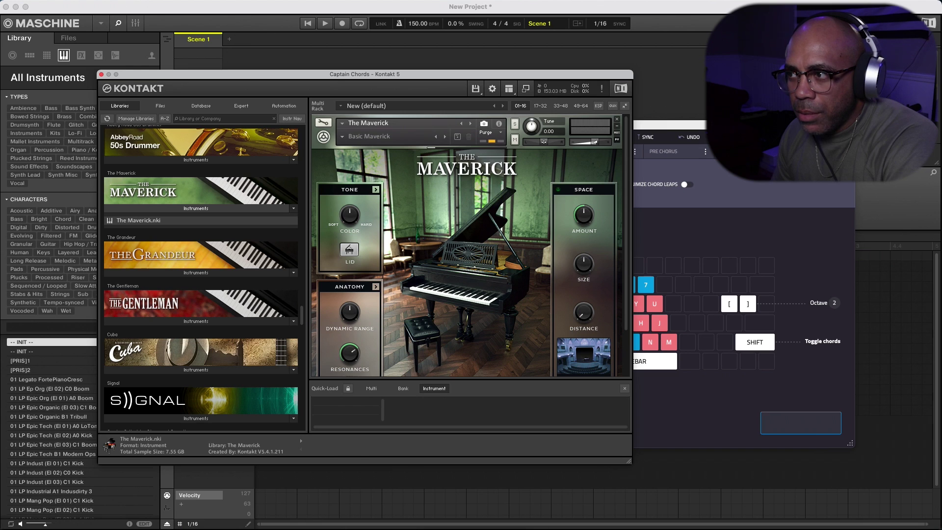
{"action": "left_click", "coordinate": [694, 126]}
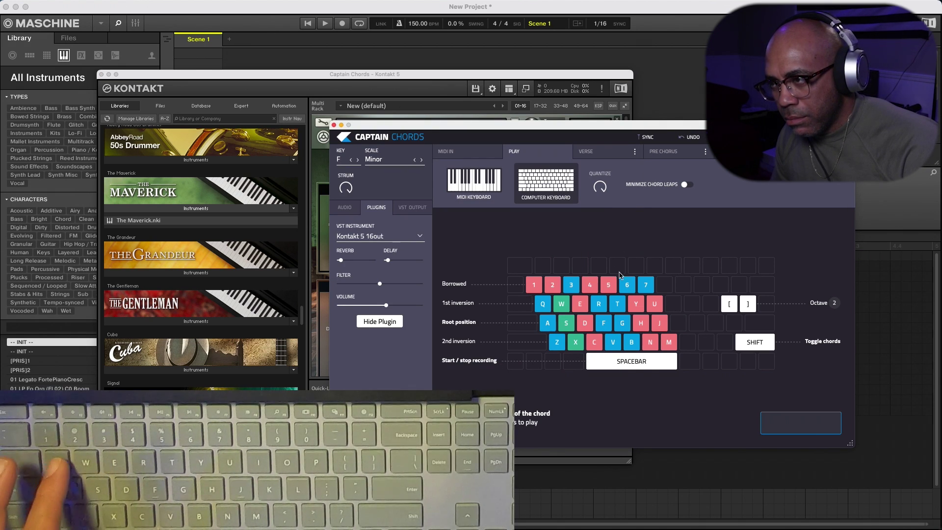
- Play the first-inversion F minor chord repeatedly to test the Maverick piano sound
{"action": "left_click", "coordinate": [560, 304]}
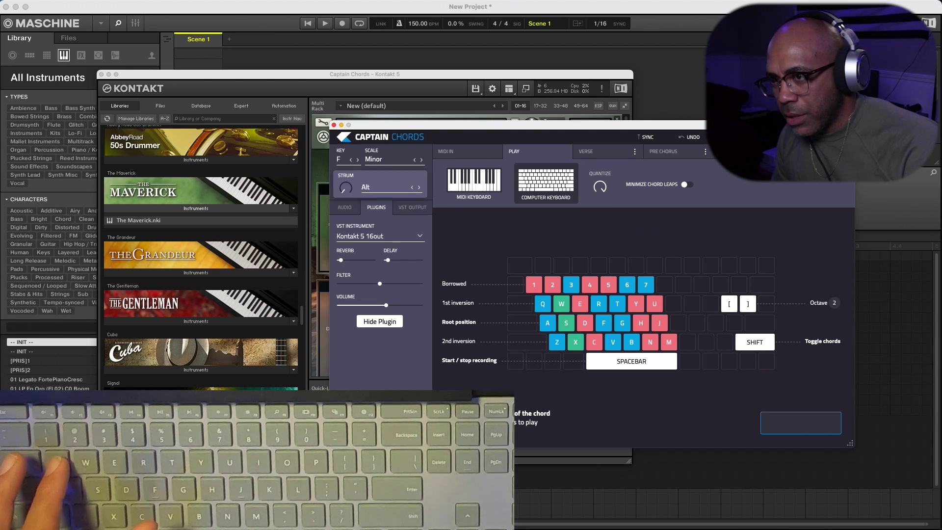
{"action": "key", "text": "q"}
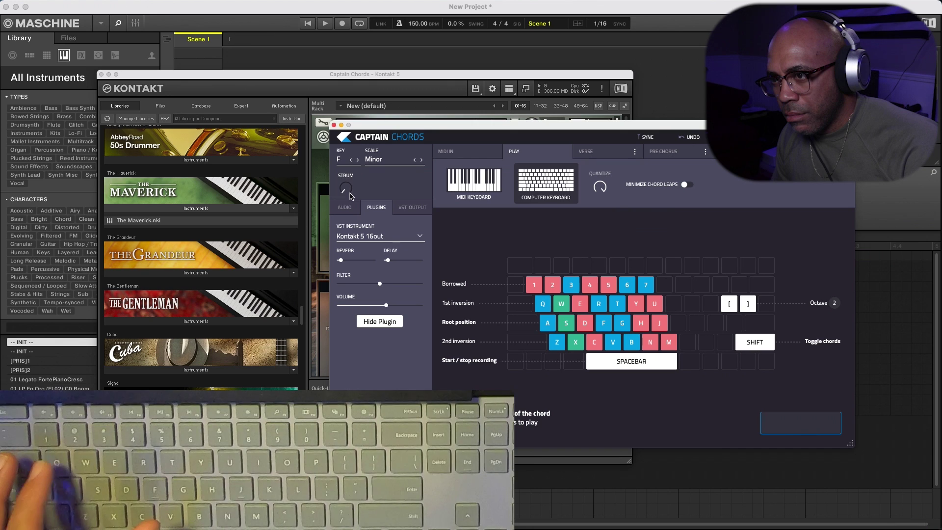
{"action": "key", "text": "q"}
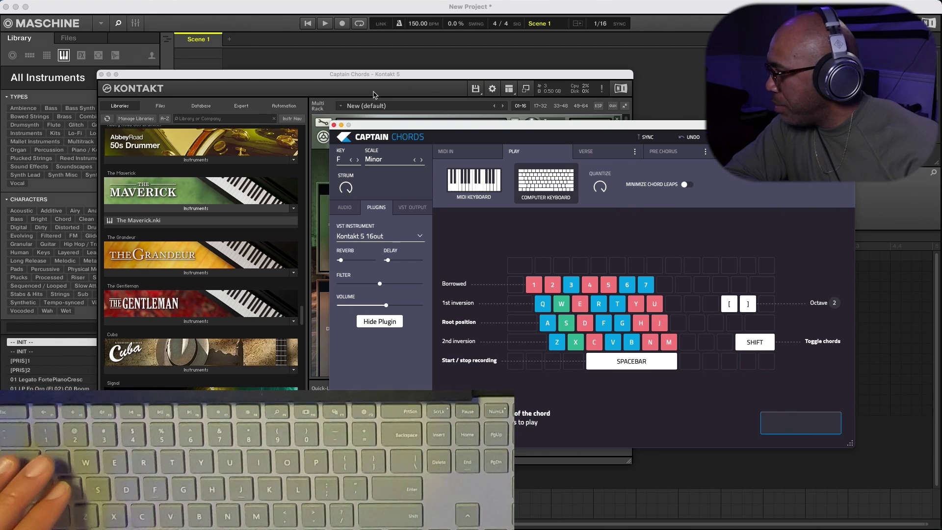
- Audition all seven F minor scale chords in turn, each in first inversion, root position and second inversion
{"action": "key", "text": "q"}
{"action": "key", "text": "a"}
{"action": "key", "text": "z"}
{"action": "key", "text": "w"}
{"action": "key", "text": "s"}
{"action": "key", "text": "x"}
{"action": "key", "text": "e"}
{"action": "key", "text": "d"}
{"action": "key", "text": "c"}
{"action": "key", "text": "r"}
{"action": "key", "text": "f"}
{"action": "key", "text": "v"}
{"action": "key", "text": "t"}
{"action": "key", "text": "g"}
{"action": "key", "text": "b"}
{"action": "key", "text": "y"}
{"action": "key", "text": "h"}
{"action": "key", "text": "n"}
{"action": "key", "text": "u"}
{"action": "key", "text": "j"}
{"action": "key", "text": "m"}
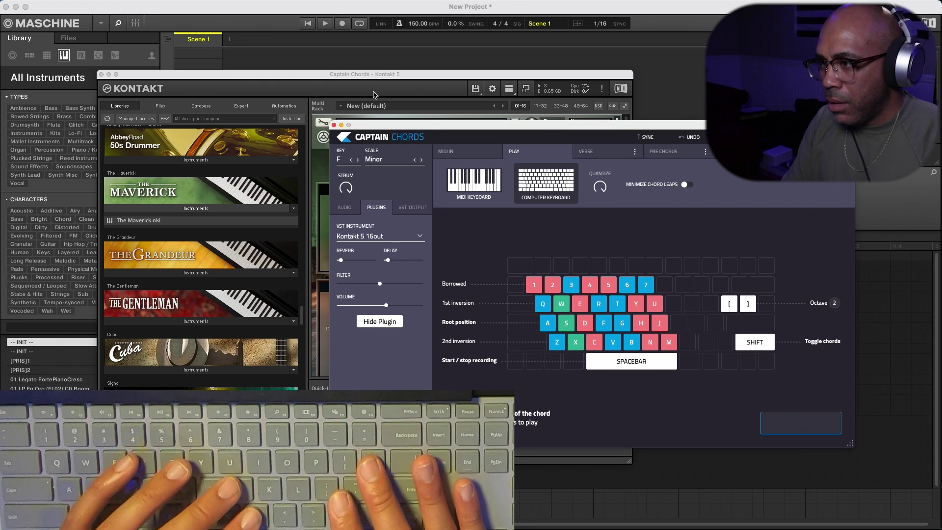
- Raise the playing octave to 3 and return it to 2 while trying out a few chords
{"action": "key", "text": "bracketright"}
{"action": "key", "text": "m"}
{"action": "key", "text": "h"}
{"action": "key", "text": "bracketleft"}
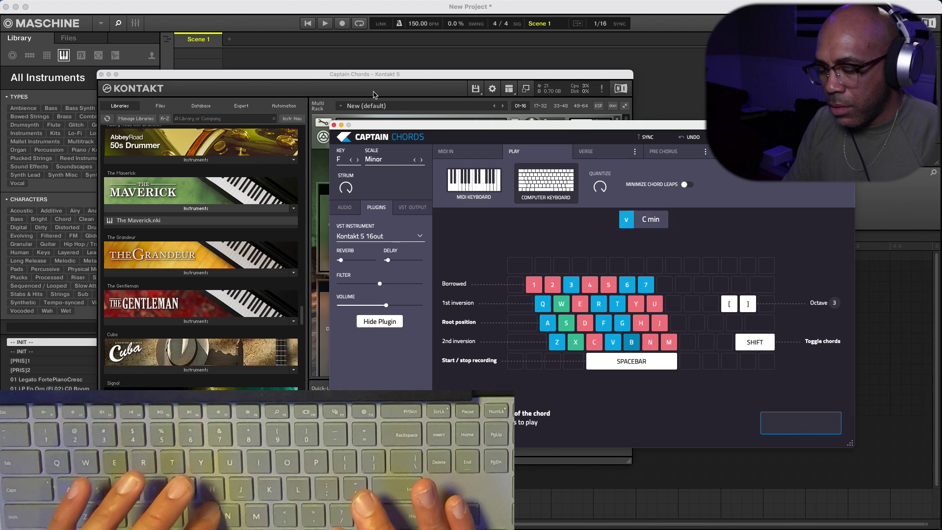
{"action": "key", "text": "bracketleft"}
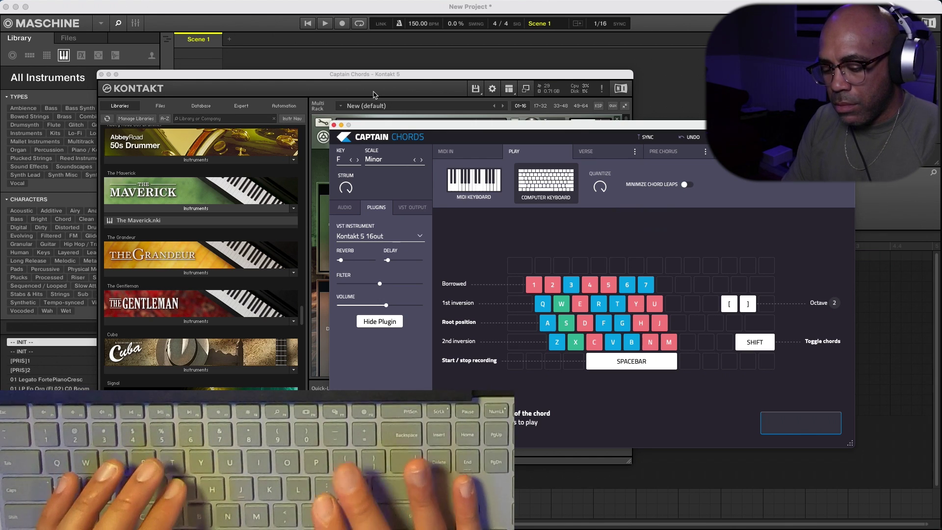
{"action": "key", "text": "v"}
{"action": "key", "text": "bracketright"}
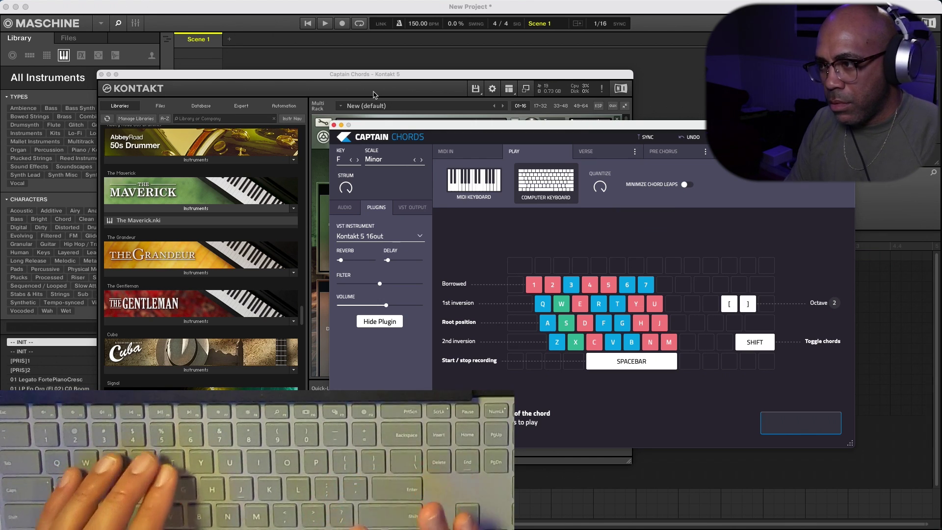
- Toggle to the 7th and Pretty chord sets, audition a few of their chords, and return to the inversion sets
{"action": "key", "text": "shift"}
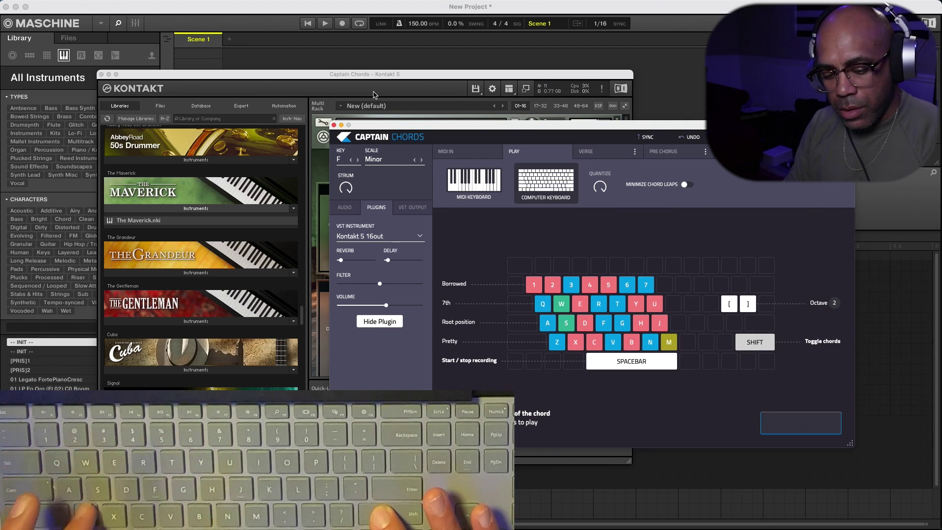
{"action": "key", "text": "s"}
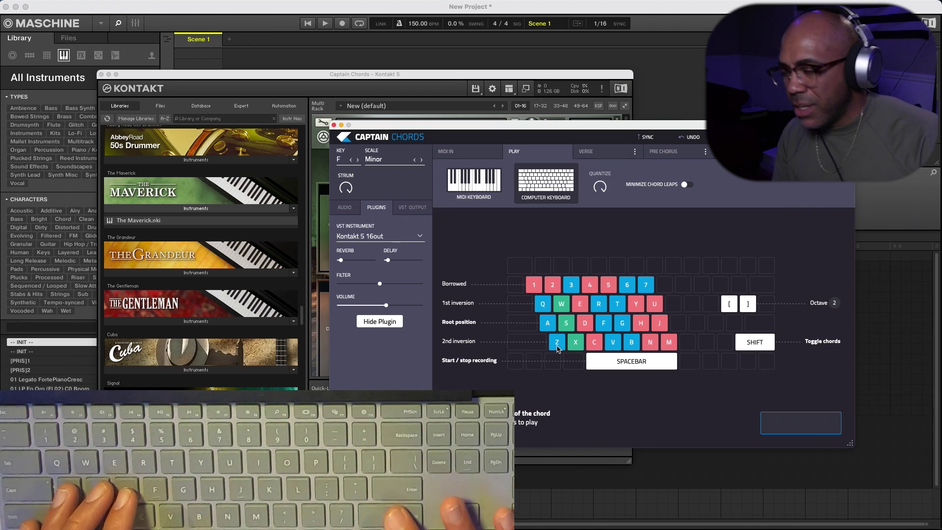
{"action": "key", "text": "shift"}
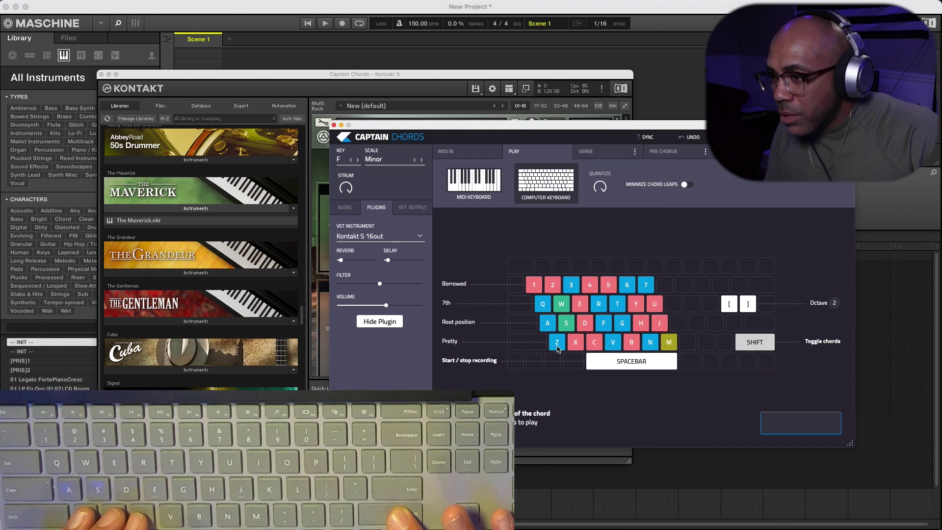
{"action": "key", "text": "w"}
{"action": "key", "text": "c"}
{"action": "key", "text": "v"}
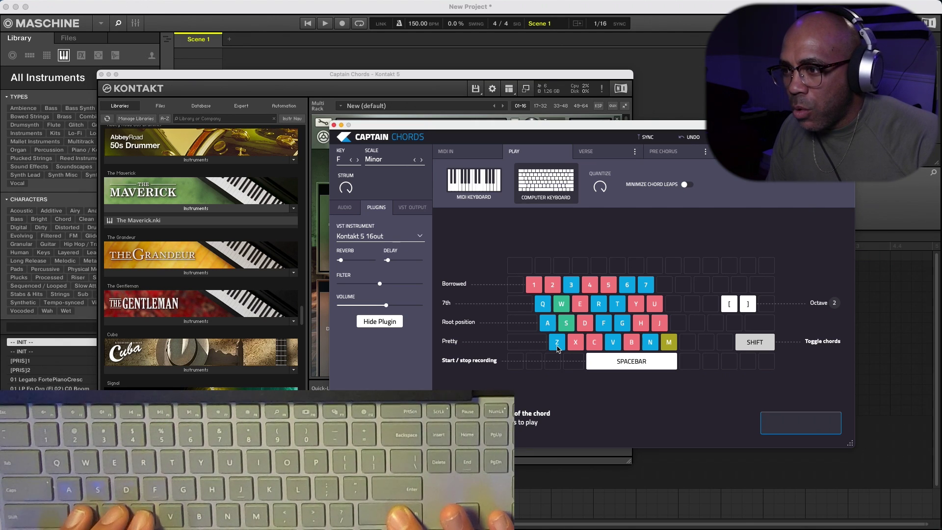
{"action": "key", "text": "shift"}
- Record a chord performance from the computer keyboard using first-inversion chords such as F min, A♭ Maj, D♭ Maj and C min
{"action": "key", "text": "space"}
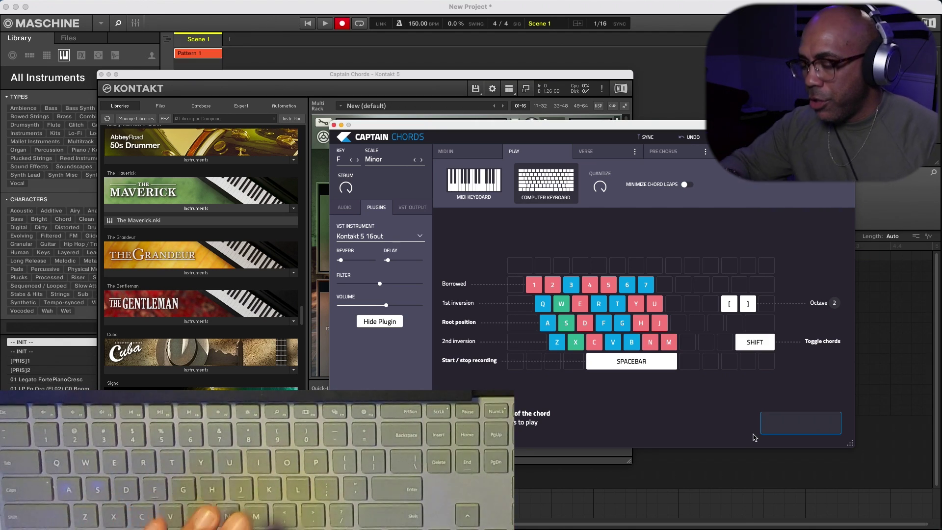
{"action": "key", "text": "space"}
{"action": "key", "text": "space"}
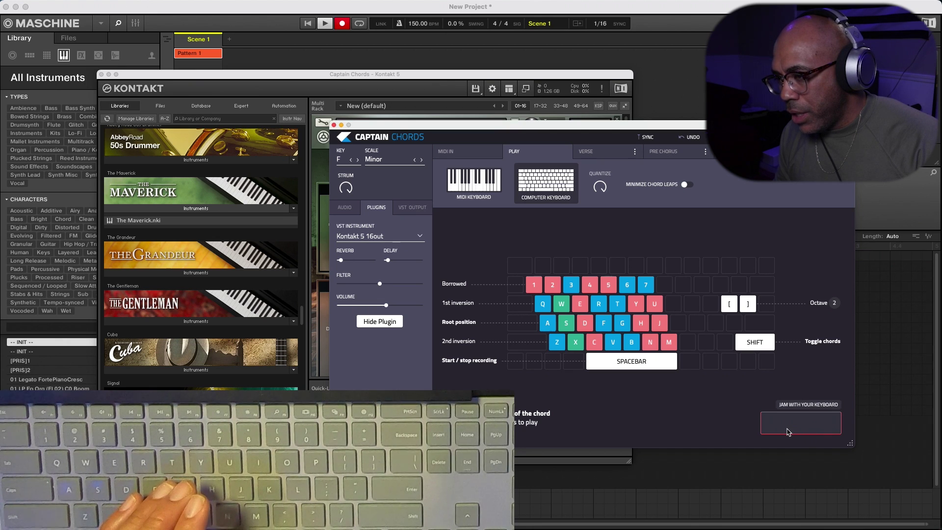
{"action": "key", "text": "a"}
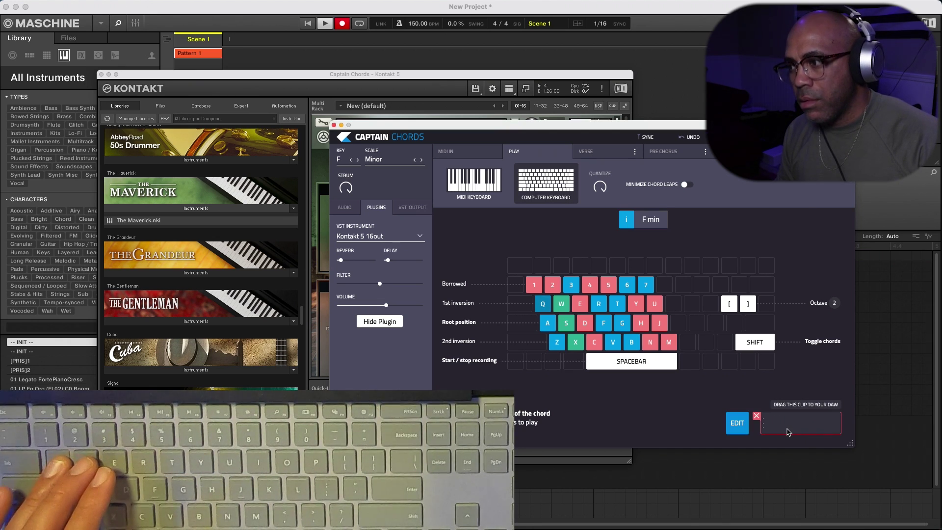
{"action": "key", "text": "e"}
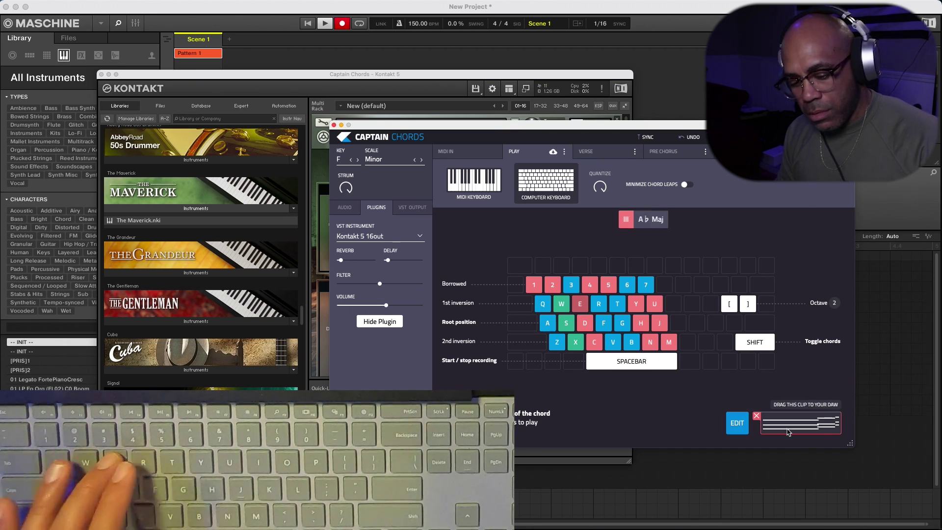
{"action": "key", "text": "r"}
{"action": "key", "text": "y"}
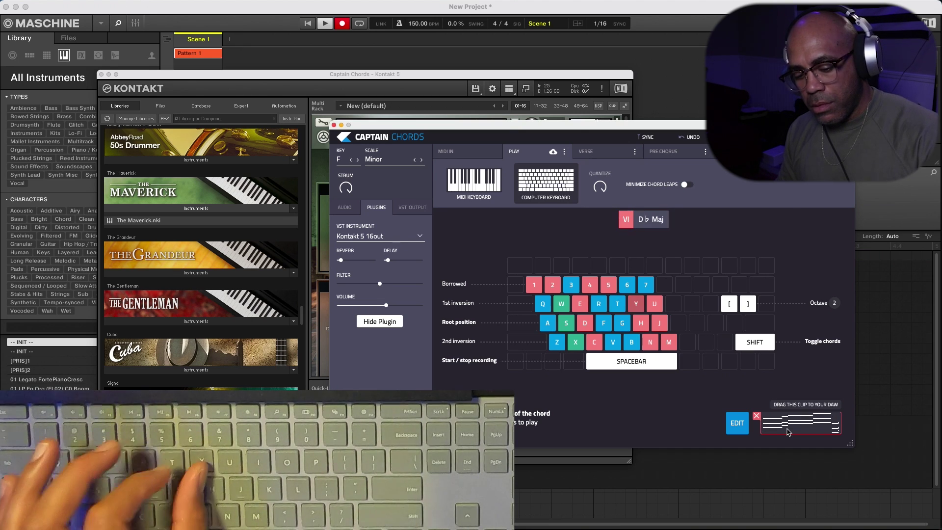
{"action": "key", "text": "q"}
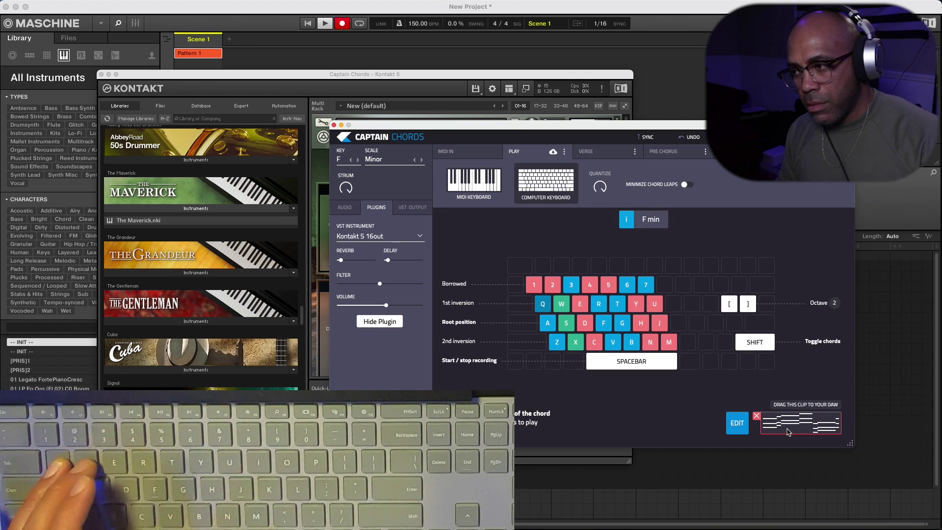
{"action": "key", "text": "e"}
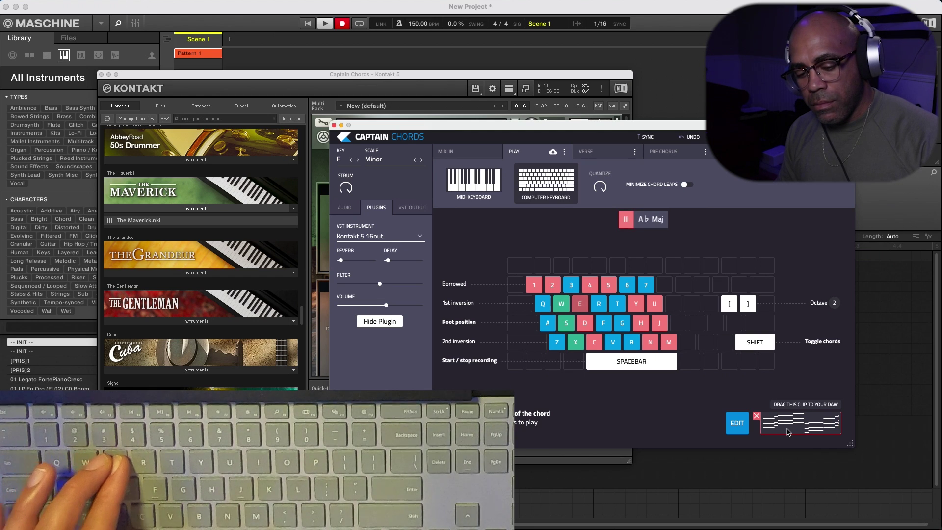
{"action": "key", "text": "q"}
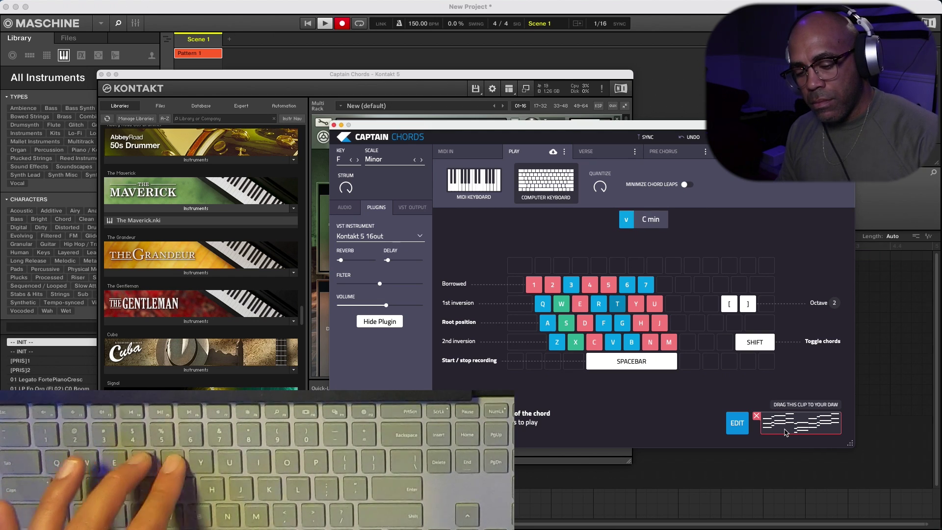
{"action": "key", "text": "y"}
{"action": "key", "text": "space"}
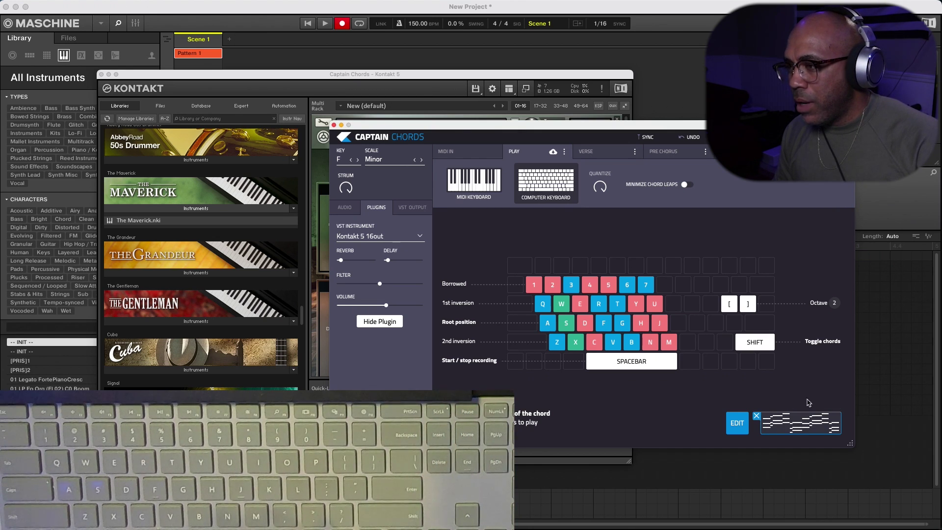
- Close the Kontakt window and move the Captain Chords window up to uncover Maschine's pattern editor
{"action": "left_click", "coordinate": [208, 77]}
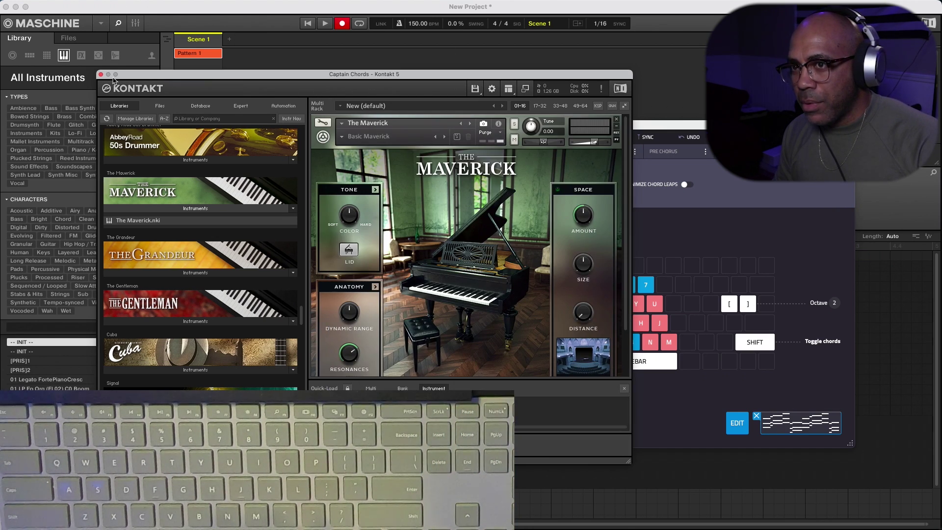
{"action": "left_click", "coordinate": [100, 76]}
{"action": "left_click_drag", "start_coordinate": [490, 131], "coordinate": [543, 46]}
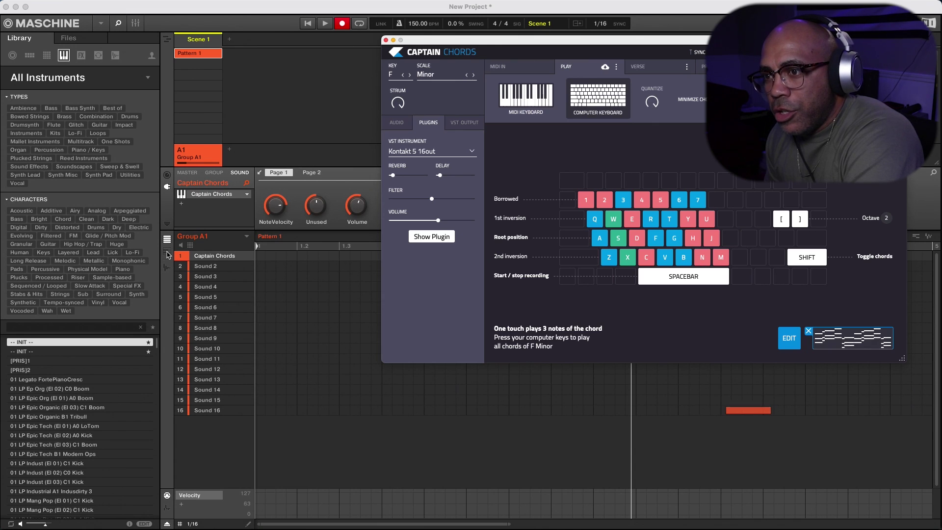
- Show Pattern 1 in piano roll view, insert the recorded chord clip at its start, and close the Captain Chords window
{"action": "left_click", "coordinate": [167, 254]}
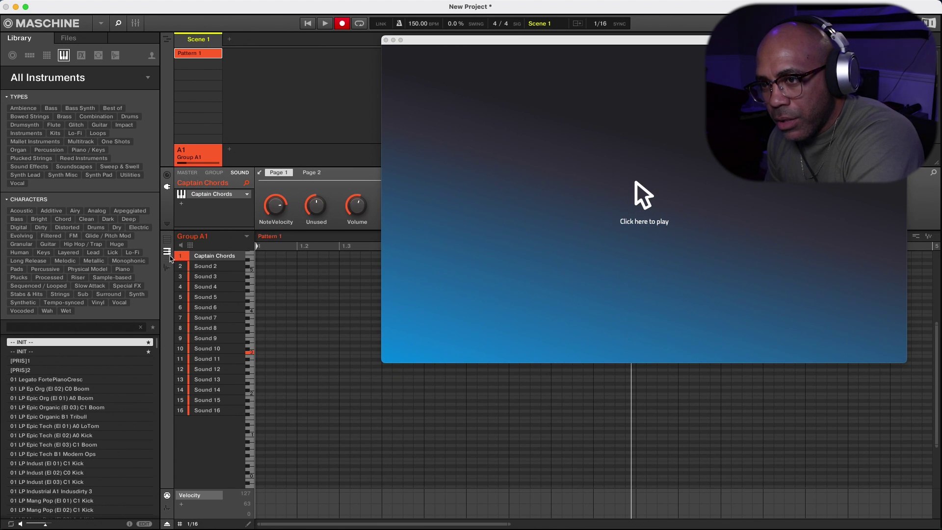
{"action": "left_click", "coordinate": [654, 222]}
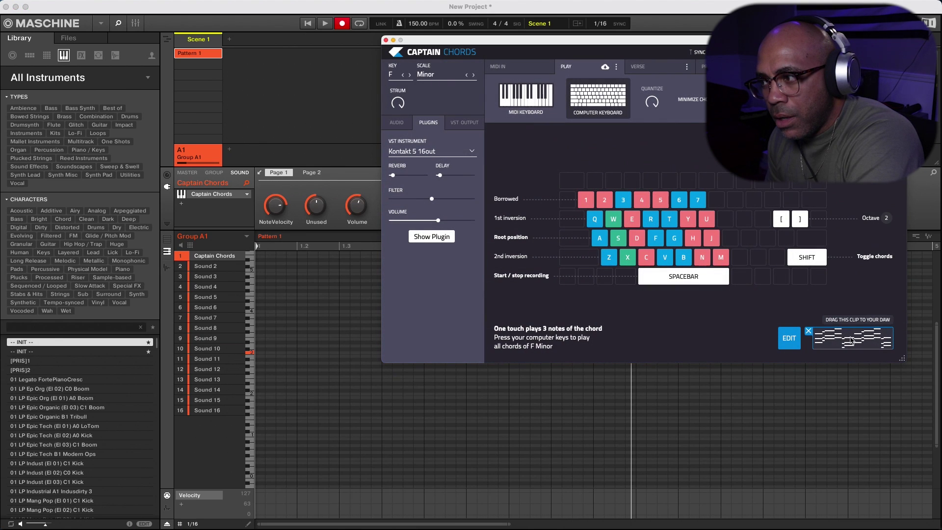
{"action": "left_click_drag", "start_coordinate": [853, 340], "coordinate": [438, 329]}
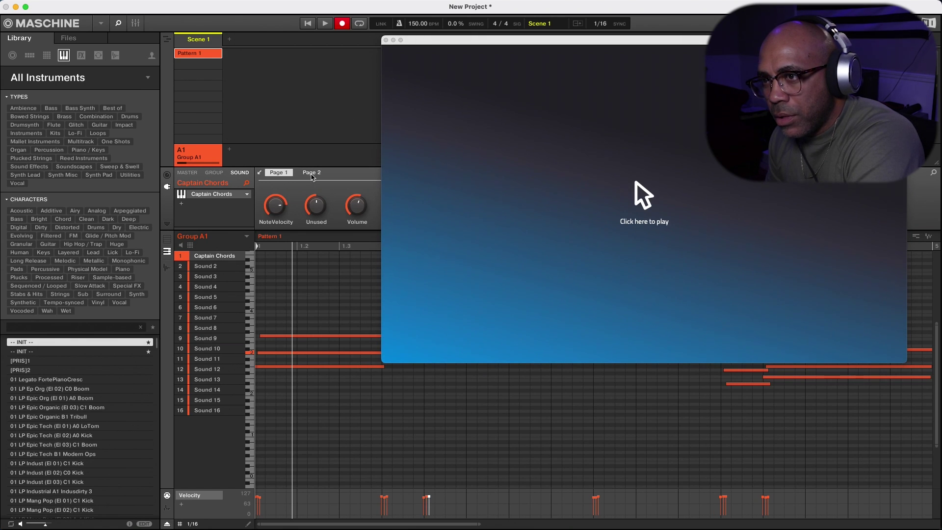
{"action": "left_click", "coordinate": [311, 172]}
{"action": "left_click", "coordinate": [386, 40]}
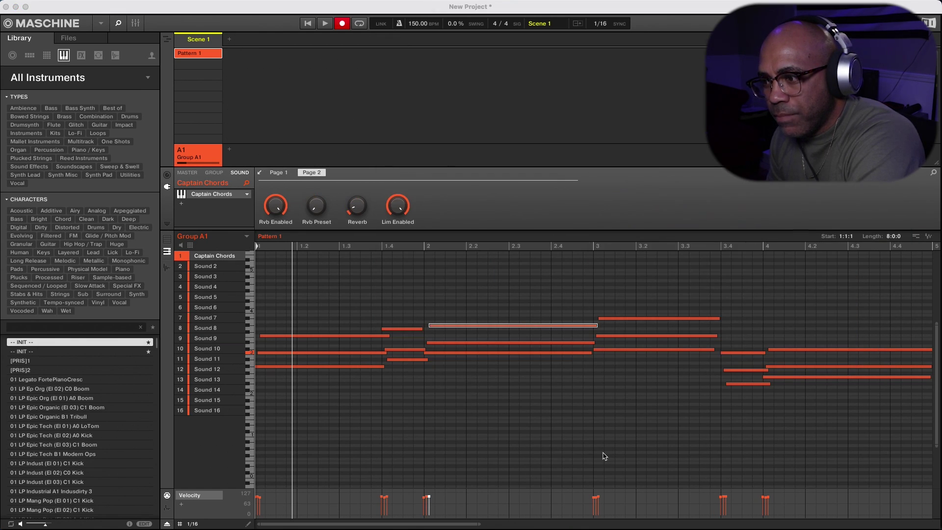
- Fit the whole eight-bar pattern in view and play back the inserted chords
{"action": "left_click_drag", "start_coordinate": [479, 525], "coordinate": [805, 525]}
{"action": "scroll", "coordinate": [593, 368], "scroll_direction": "left", "scroll_amount": 10}
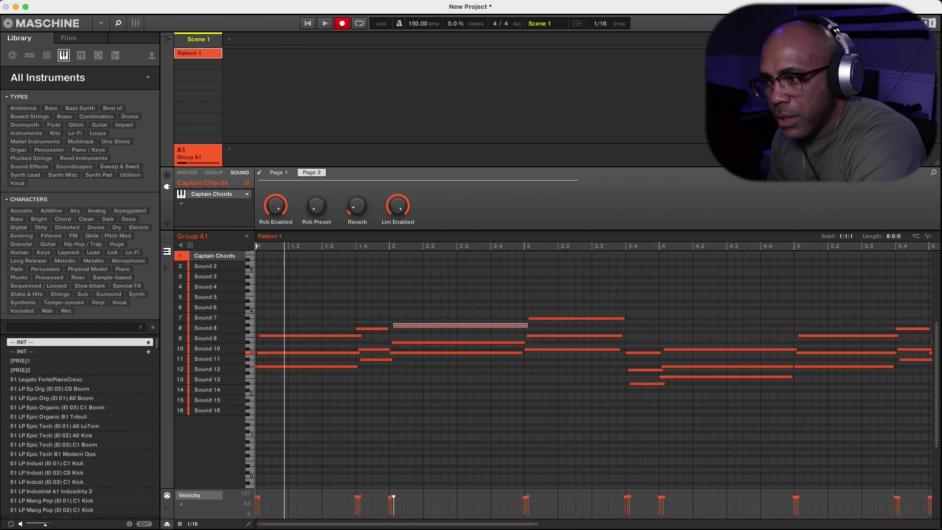
{"action": "left_click_drag", "start_coordinate": [535, 524], "coordinate": [820, 518]}
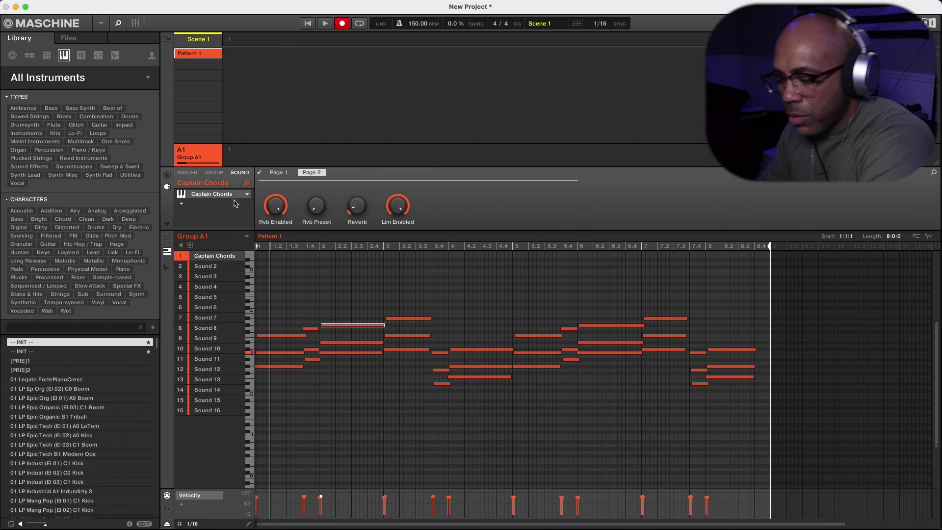
{"action": "key", "text": "space"}
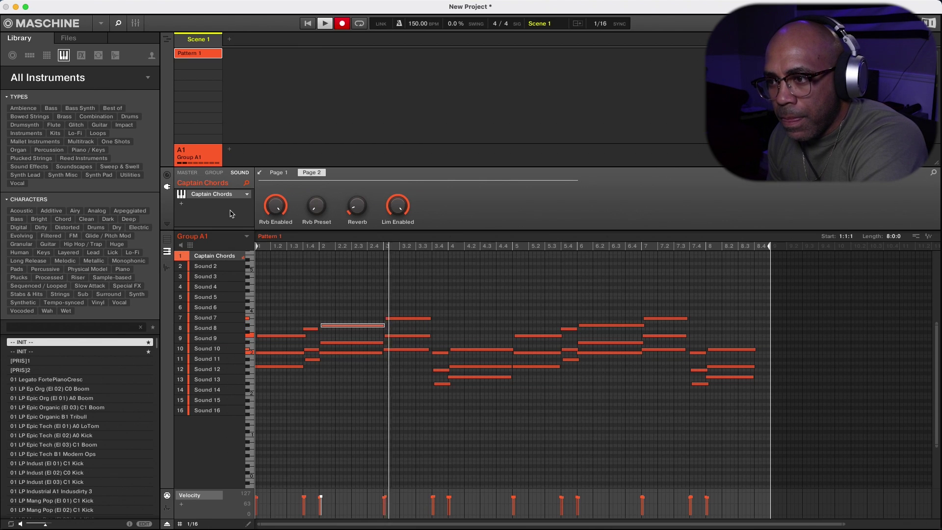
{"action": "key", "text": "space"}
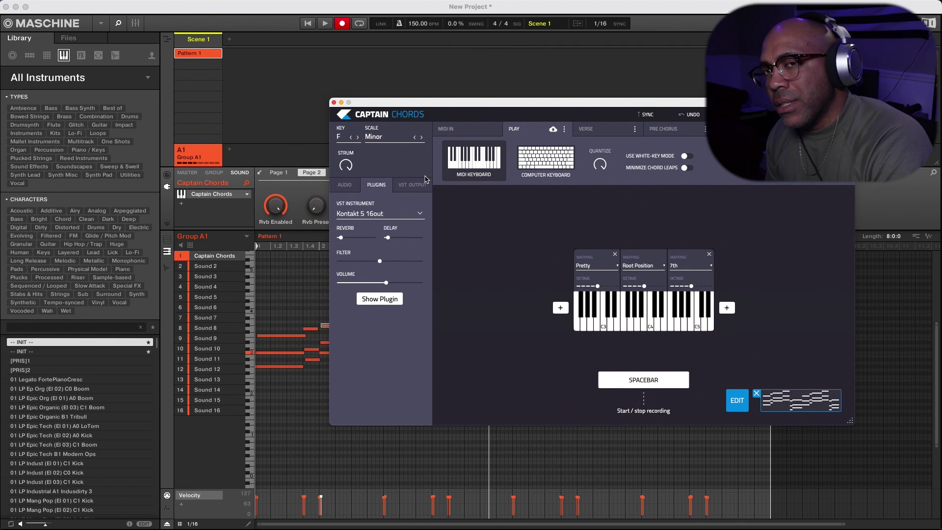
- Replace the plugin sound with the built-in Blanc Keys preset and play the pattern through it
{"action": "left_click", "coordinate": [345, 185]}
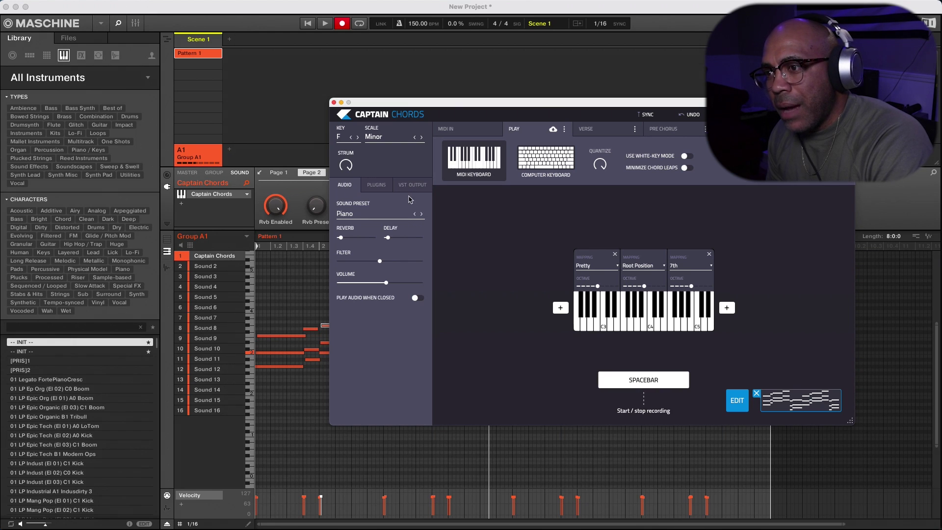
{"action": "left_click", "coordinate": [396, 216]}
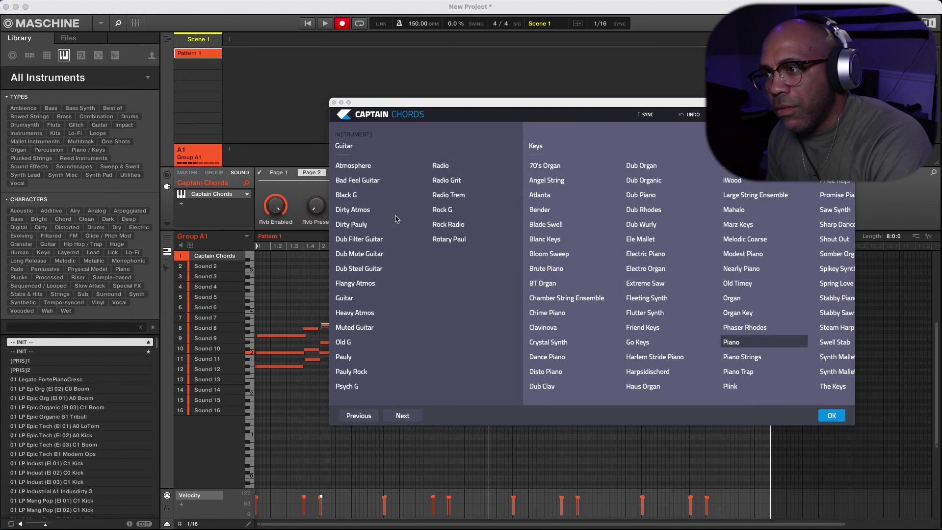
{"action": "left_click", "coordinate": [549, 240]}
{"action": "left_click", "coordinate": [832, 415]}
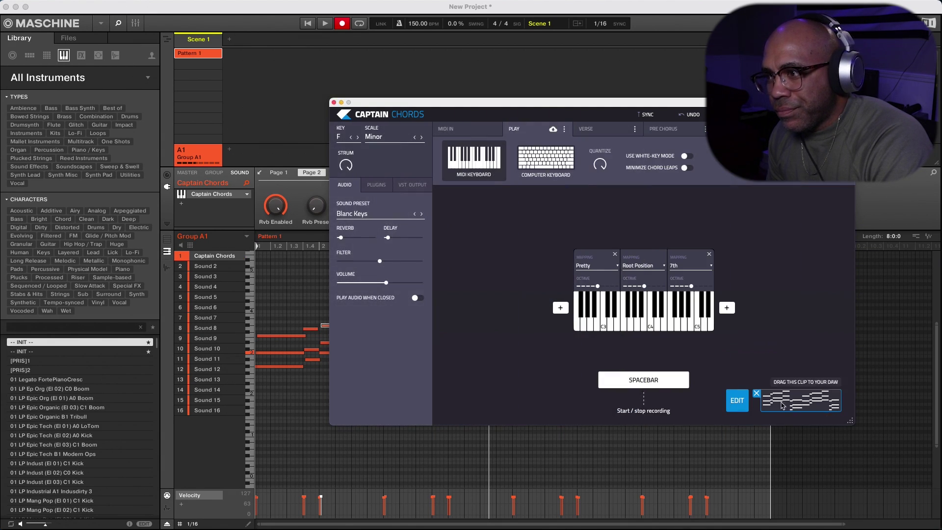
{"action": "key", "text": "space"}
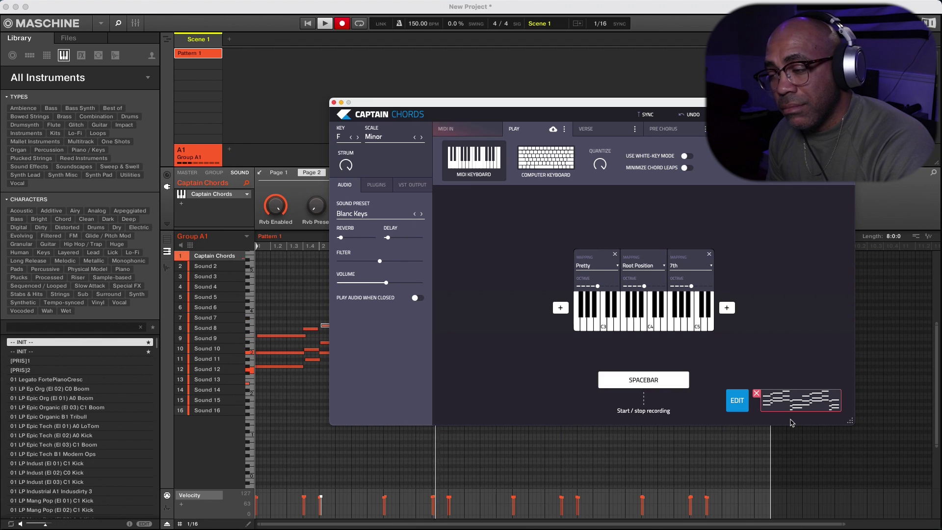
{"action": "key", "text": "space"}
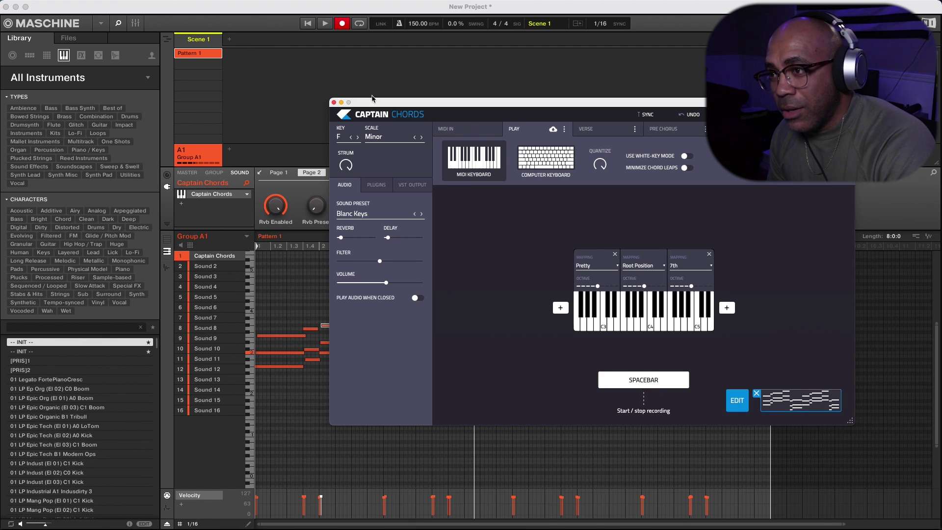
- Move the Captain Chords window clear of Maschine's sound list and select the empty Sound 2 slot
{"action": "left_click_drag", "start_coordinate": [446, 105], "coordinate": [529, 9]}
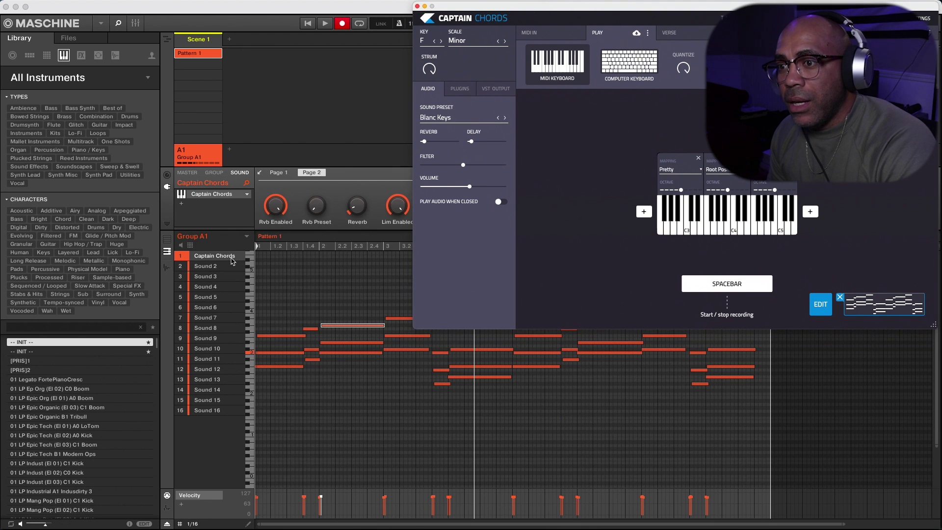
{"action": "left_click", "coordinate": [63, 81]}
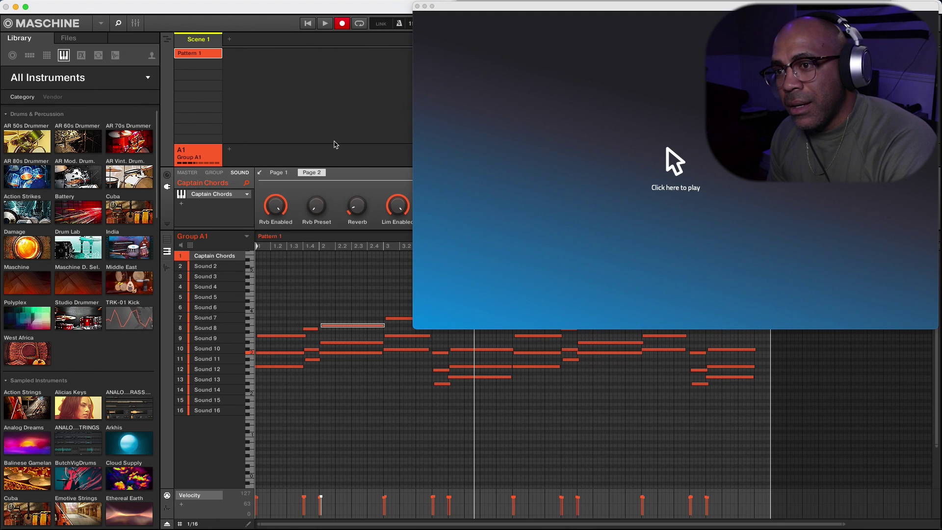
{"action": "left_click", "coordinate": [62, 82]}
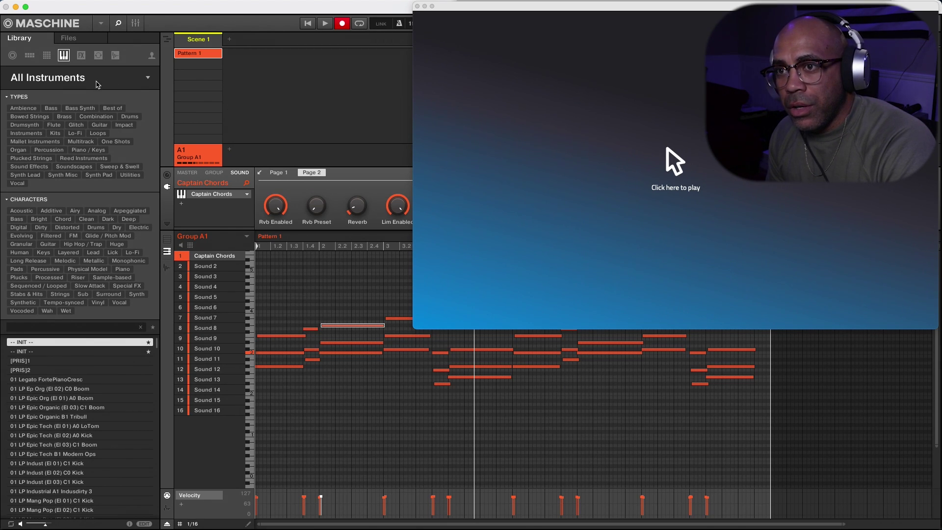
{"action": "left_click", "coordinate": [140, 82]}
{"action": "left_click", "coordinate": [221, 270]}
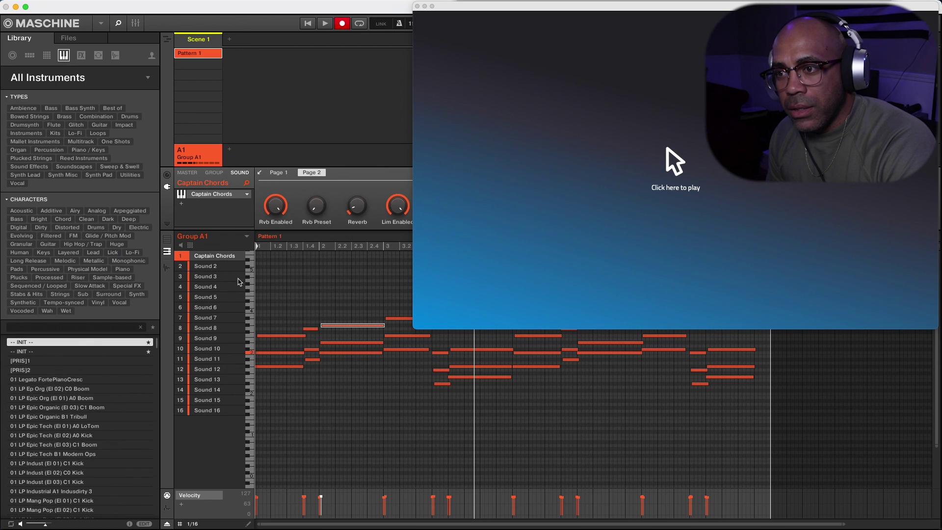
{"action": "left_click", "coordinate": [217, 268]}
- Filter the Cloud Supply instrument to Piano / Keys presets and load Bahumbug onto Sound 2
{"action": "left_click", "coordinate": [56, 79]}
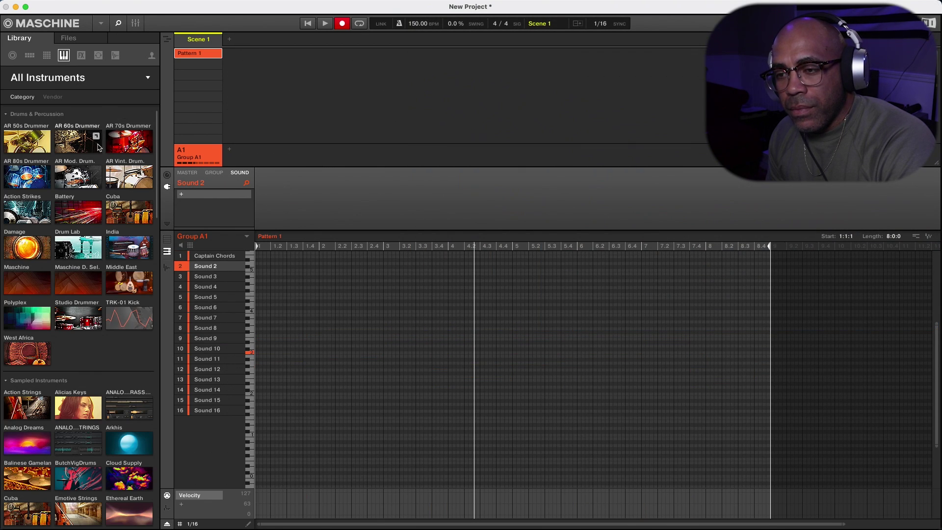
{"action": "scroll", "coordinate": [96, 277], "scroll_direction": "down", "scroll_amount": 3}
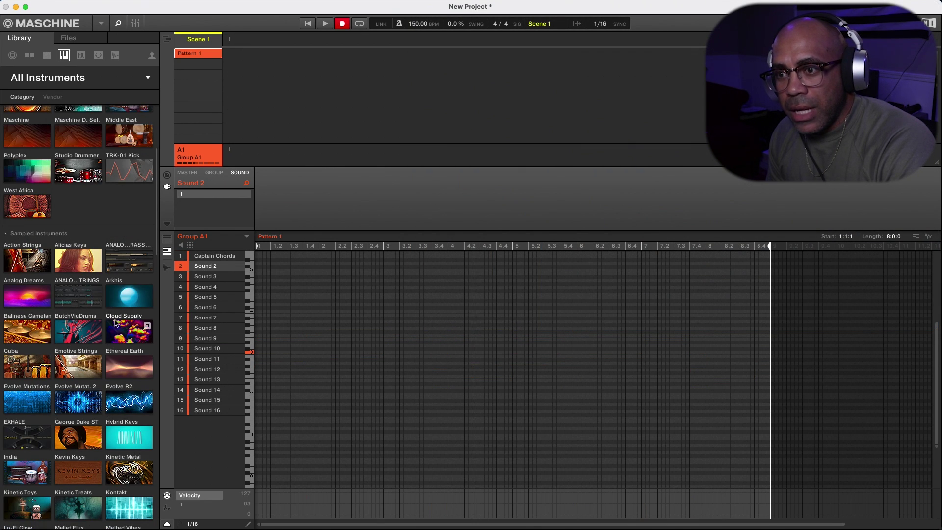
{"action": "left_click", "coordinate": [129, 330]}
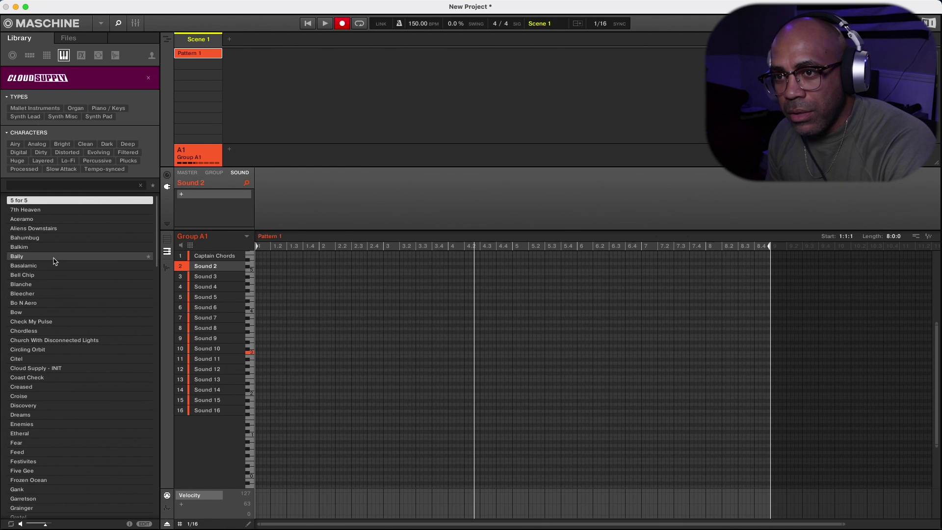
{"action": "left_click", "coordinate": [108, 108]}
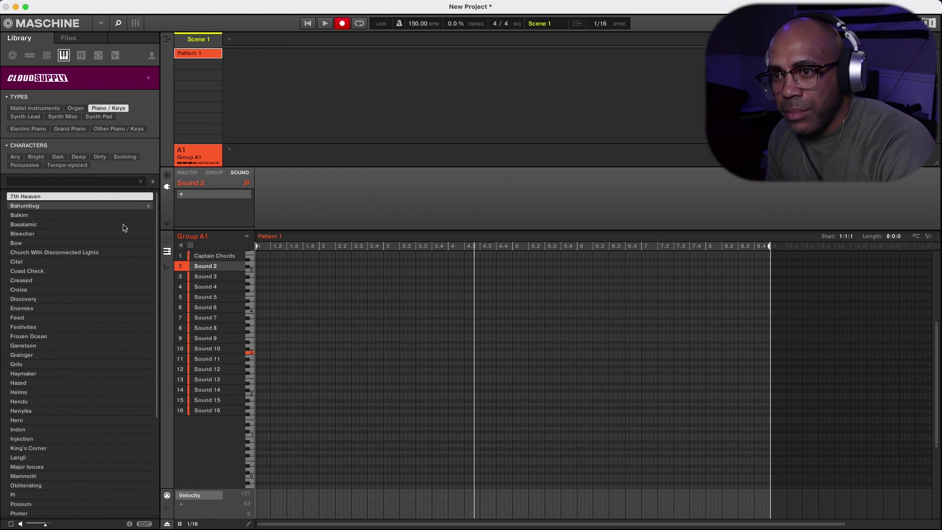
{"action": "left_click", "coordinate": [42, 205]}
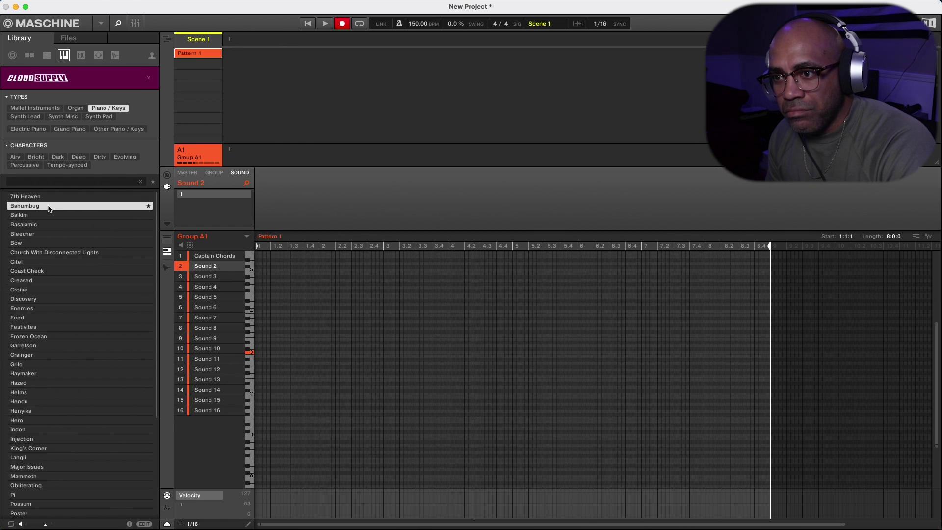
{"action": "left_click_drag", "start_coordinate": [42, 206], "coordinate": [212, 267]}
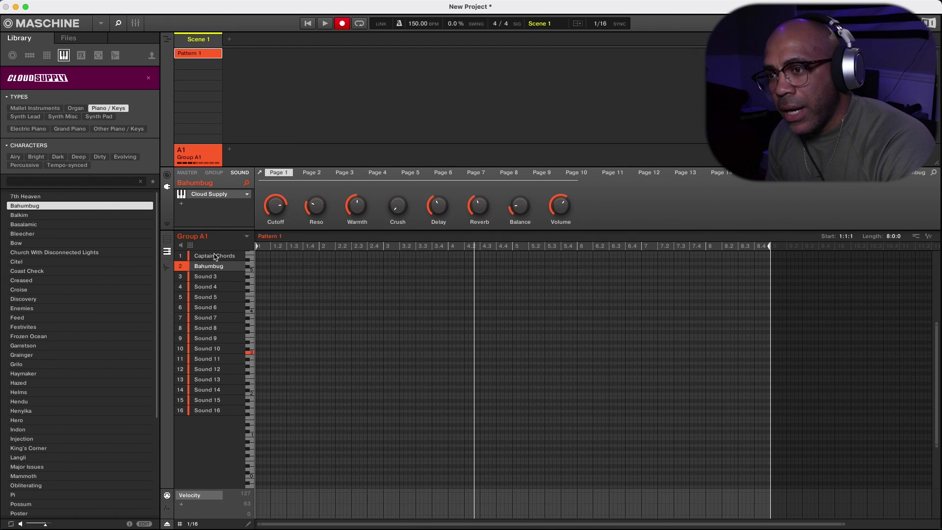
- Copy all chord notes from the Captain Chords sound into Bahumbug, mute Captain Chords, and play back the pattern
{"action": "left_click", "coordinate": [216, 256]}
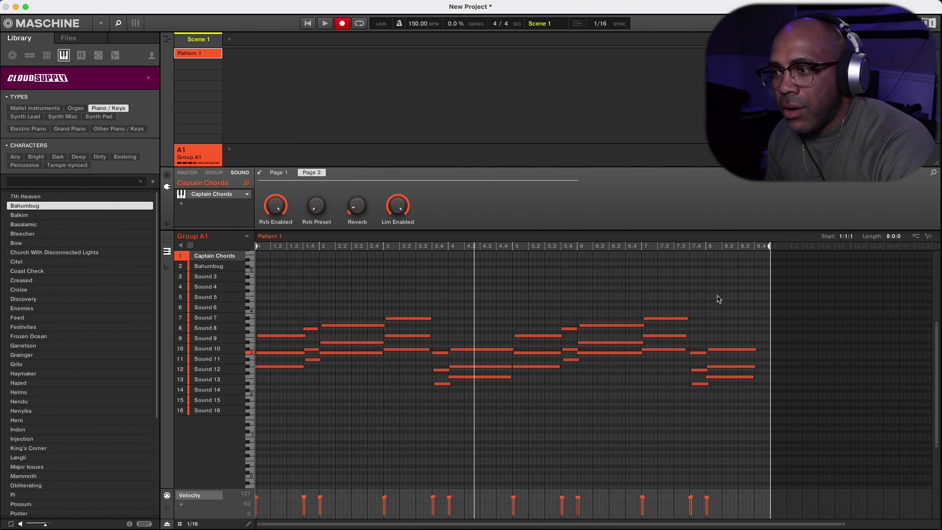
{"action": "left_click_drag", "start_coordinate": [743, 279], "coordinate": [237, 432]}
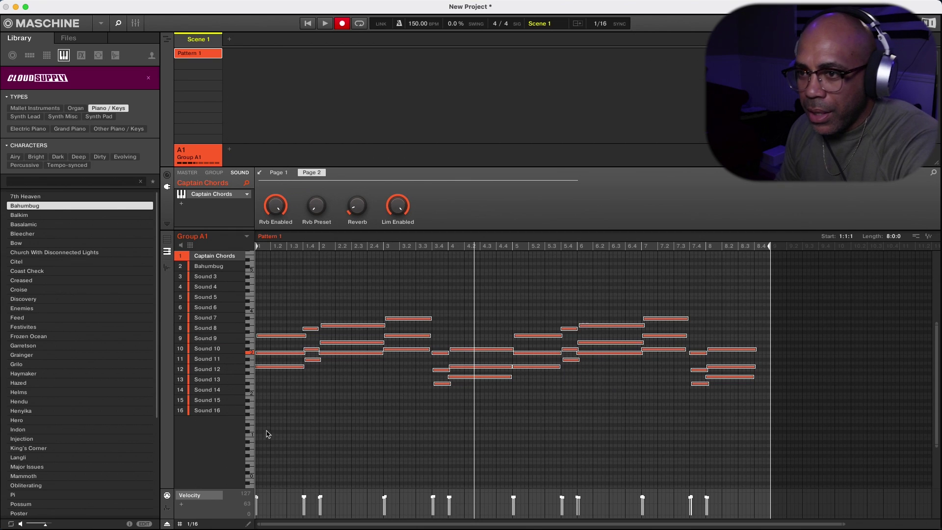
{"action": "left_click", "coordinate": [209, 267]}
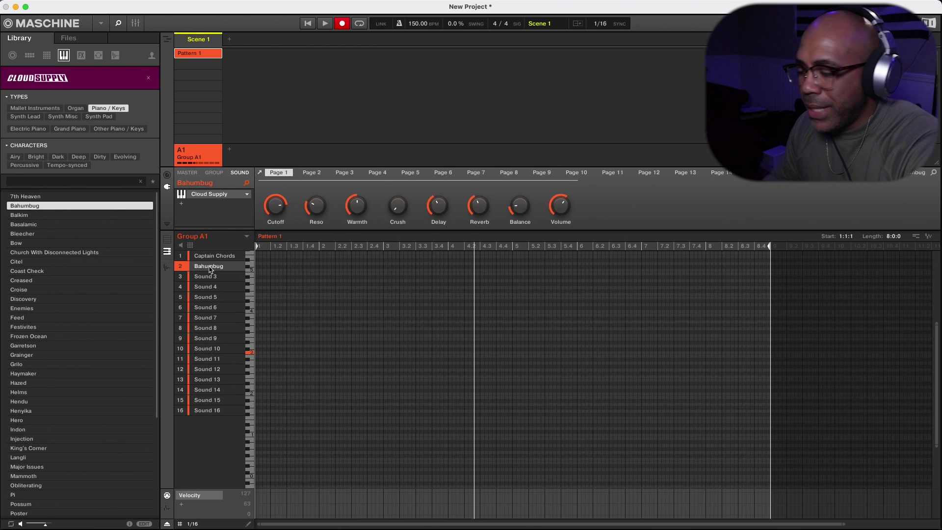
{"action": "key", "text": "ctrl+v"}
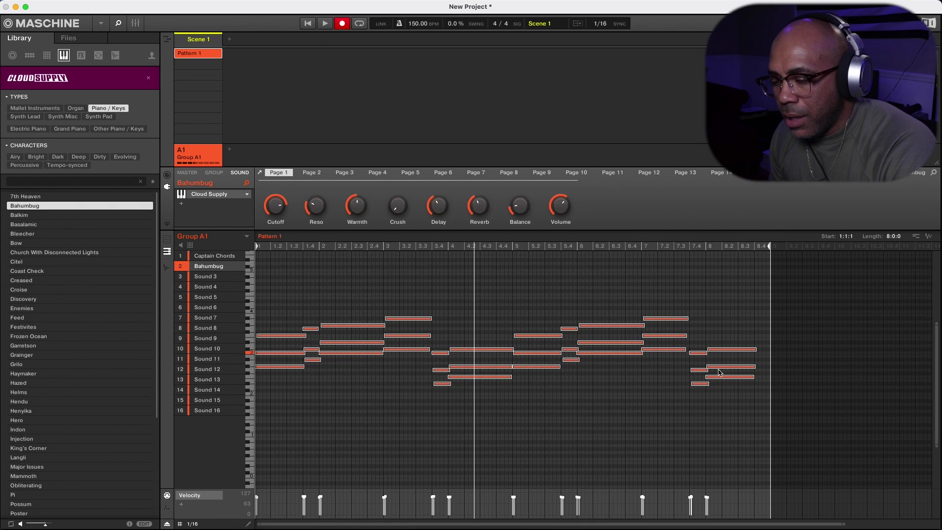
{"action": "left_click", "coordinate": [181, 257]}
{"action": "key", "text": "space"}
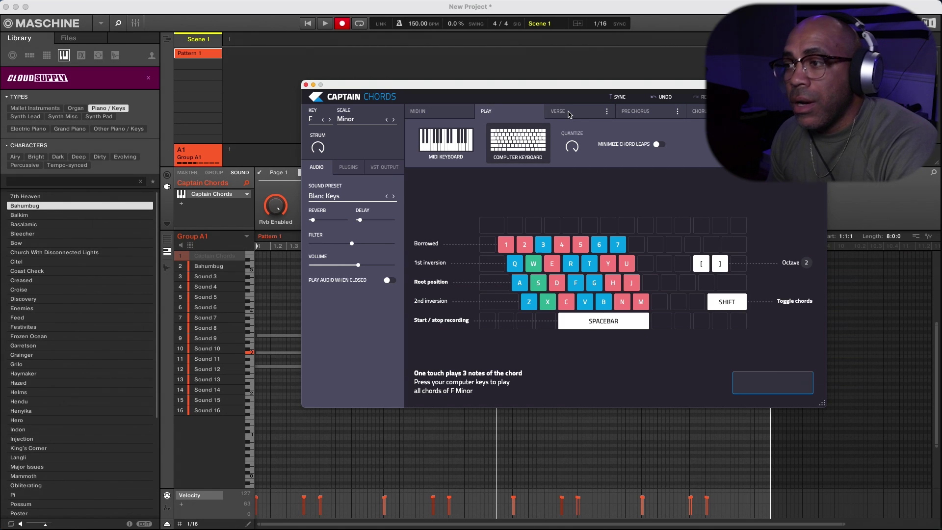
- Compare the chord progressions stored in Captain Chords' Verse, Pre Chorus and Chorus sections
{"action": "left_click", "coordinate": [569, 115]}
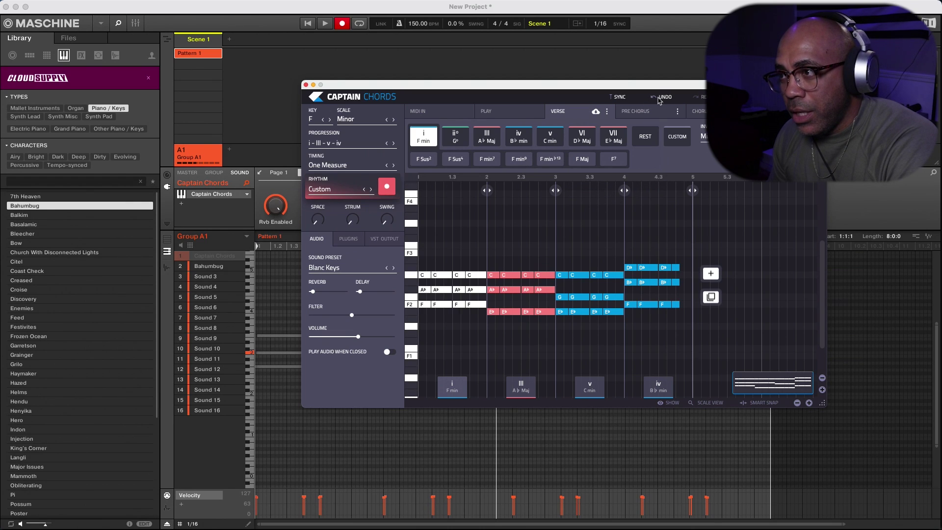
{"action": "left_click", "coordinate": [648, 116]}
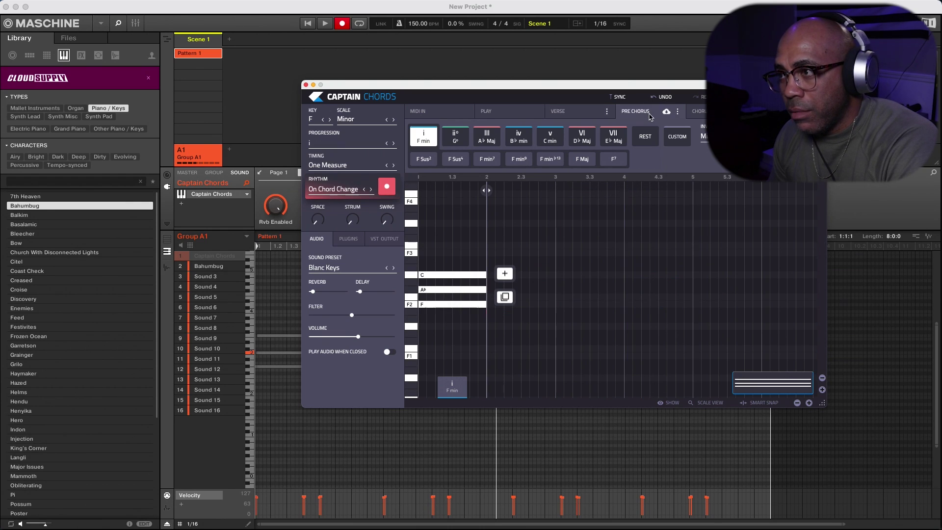
{"action": "left_click", "coordinate": [573, 116]}
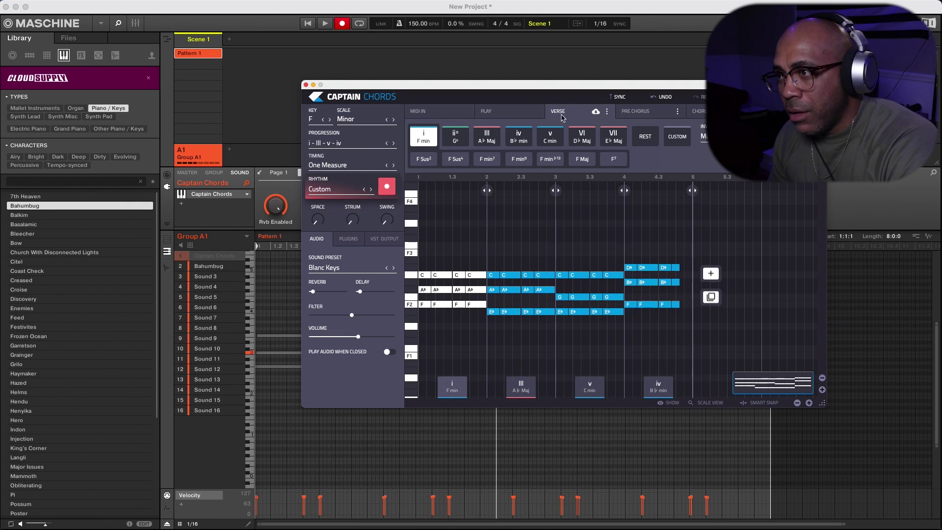
{"action": "left_click", "coordinate": [638, 114]}
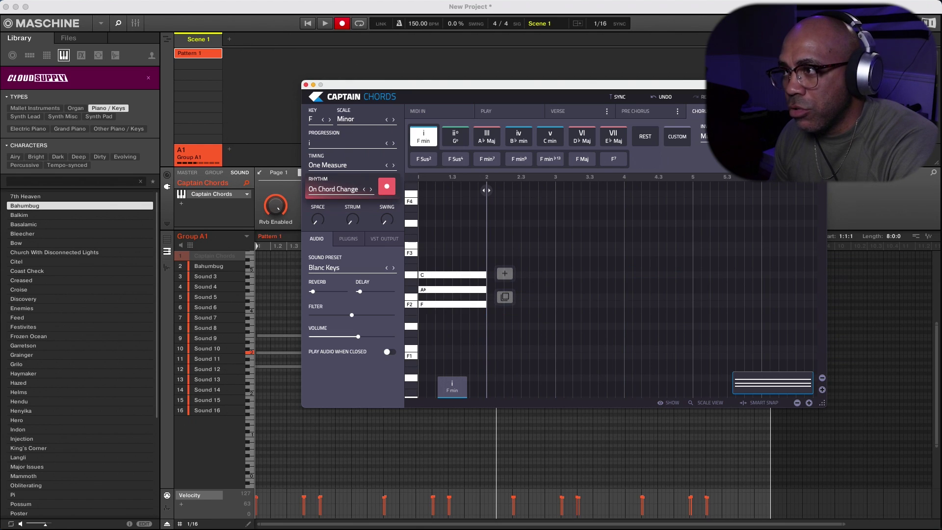
{"action": "left_click", "coordinate": [588, 111]}
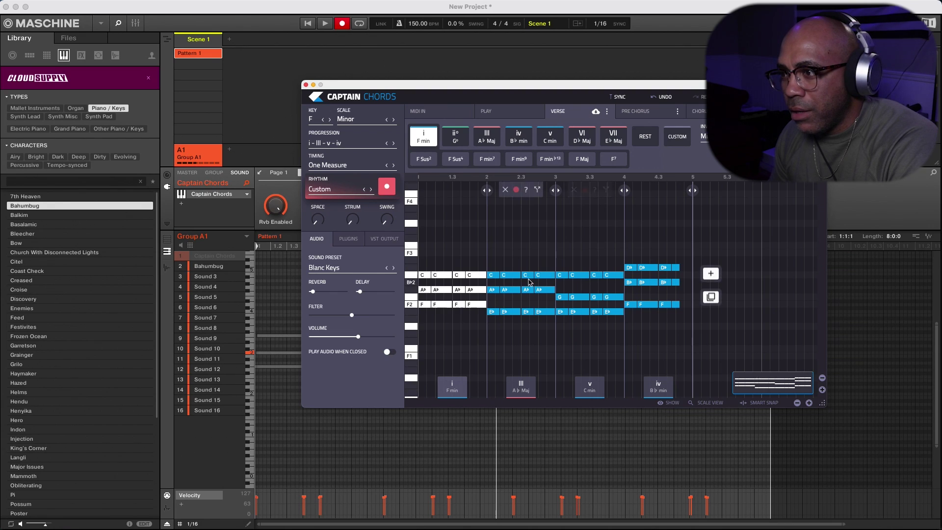
{"action": "left_click", "coordinate": [643, 112]}
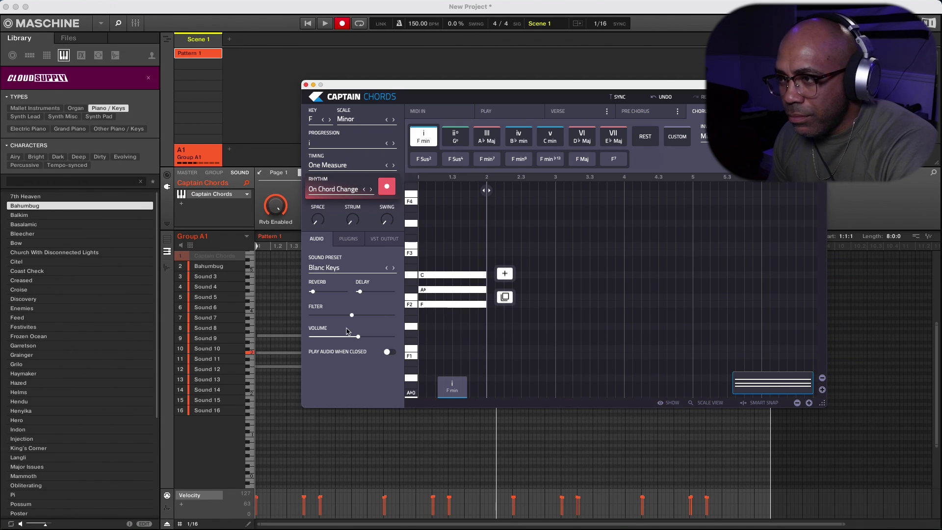
- Create Pattern 2 in Scene 1, matching Pattern 1 with the Verse section and Pattern 2 with the Pre Chorus section
{"action": "left_click", "coordinate": [196, 65]}
{"action": "left_click", "coordinate": [196, 65]}
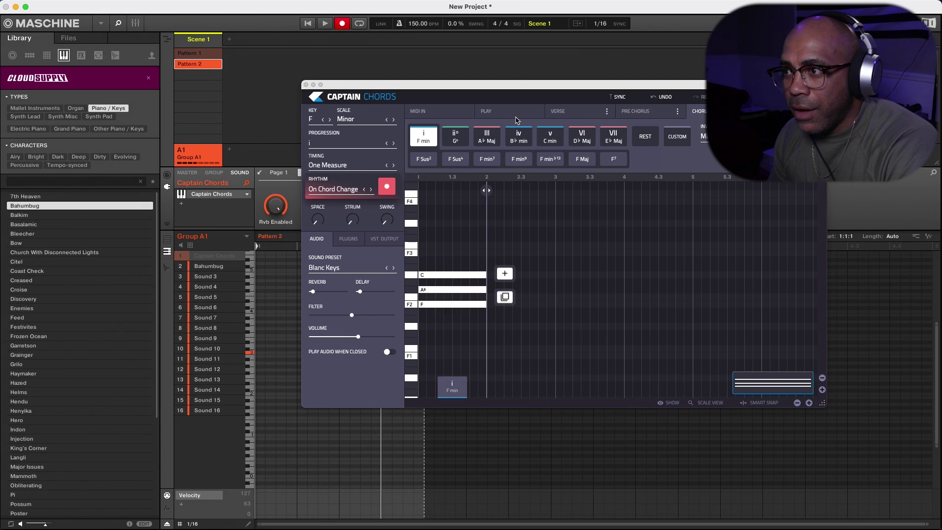
{"action": "left_click", "coordinate": [196, 53]}
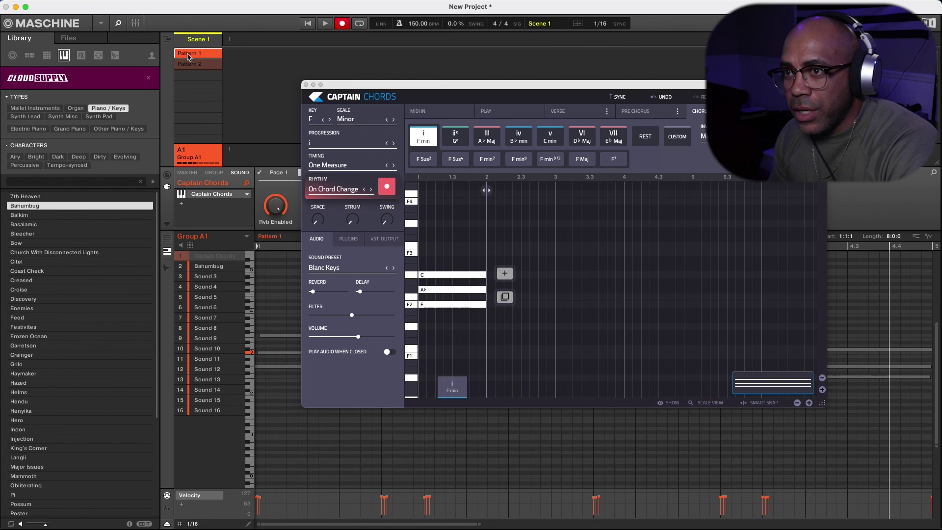
{"action": "left_click", "coordinate": [568, 112]}
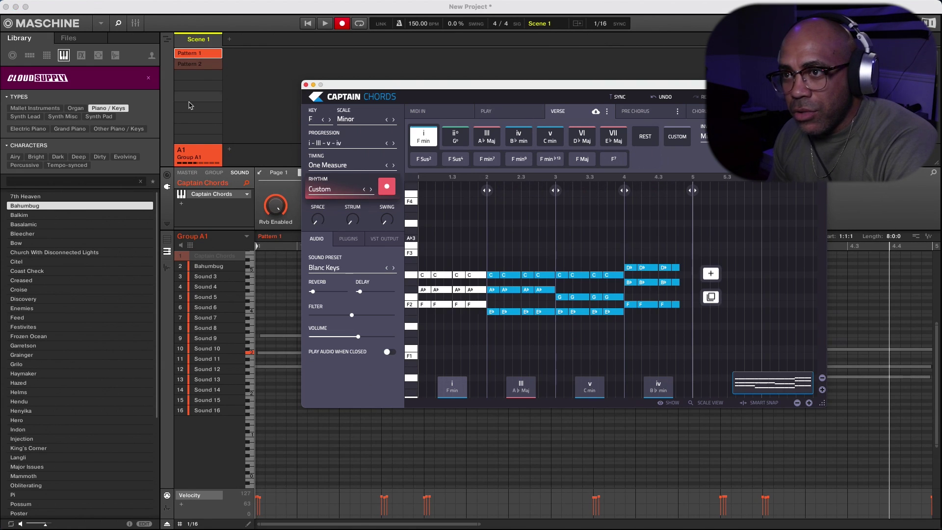
{"action": "left_click", "coordinate": [192, 64]}
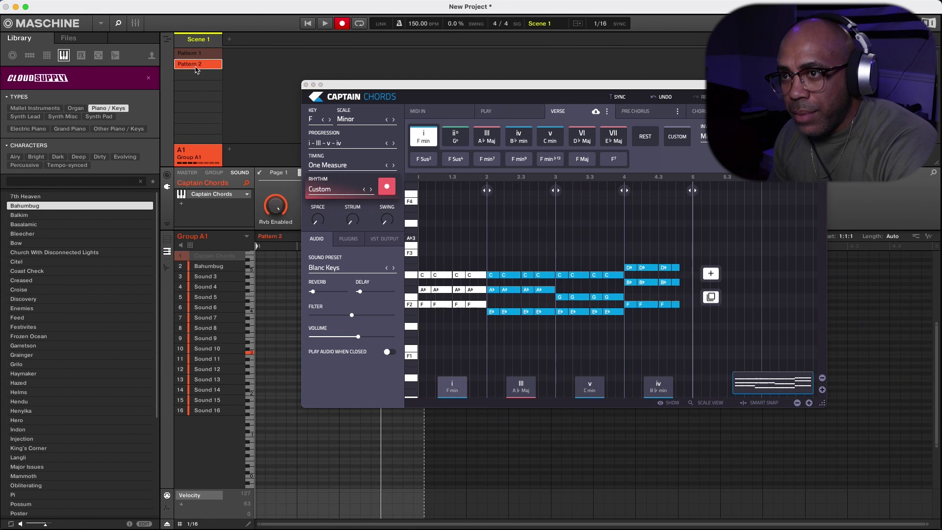
{"action": "left_click", "coordinate": [635, 112]}
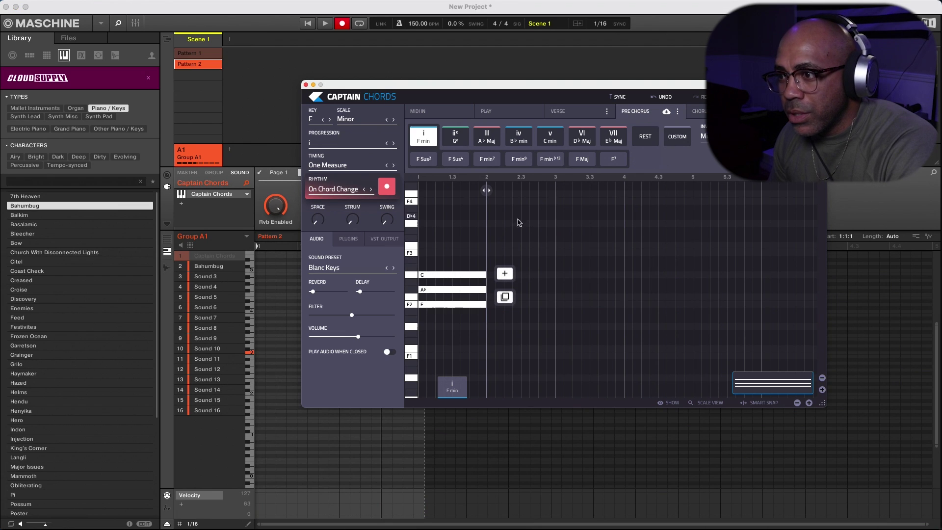
- Return to Captain Chords' Play section, toggle the computer keyboard to 7th and Pretty chords, and try G7, F min7 and A♭ Maj7
{"action": "mouse_move", "coordinate": [436, 299]}
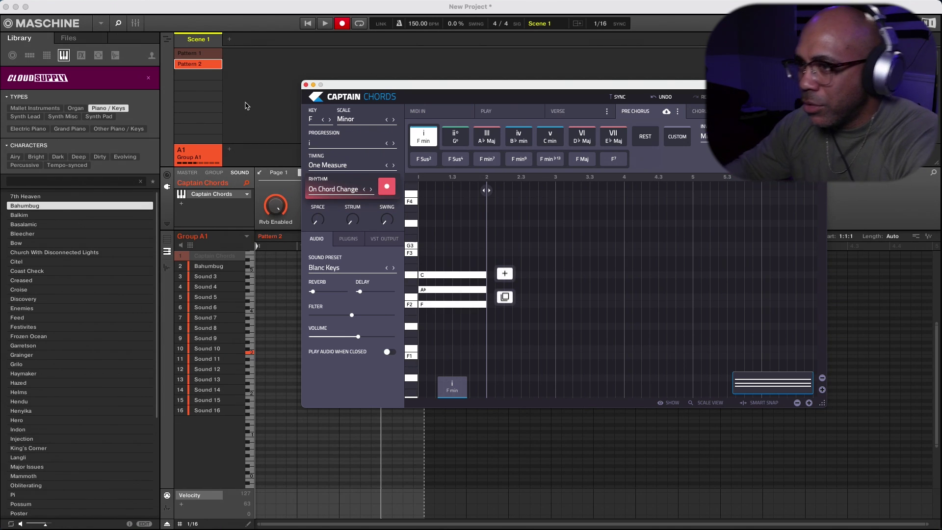
{"action": "left_click", "coordinate": [497, 114]}
{"action": "left_click", "coordinate": [560, 113]}
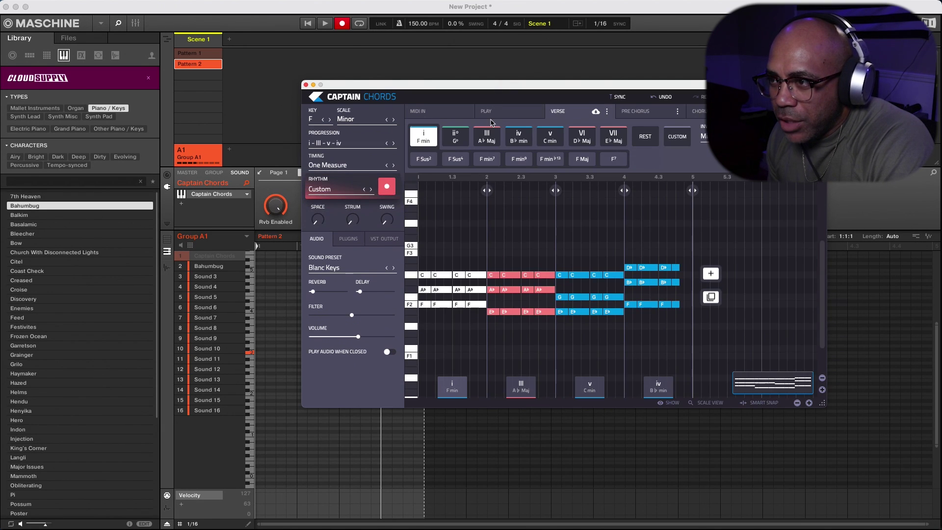
{"action": "left_click", "coordinate": [488, 112]}
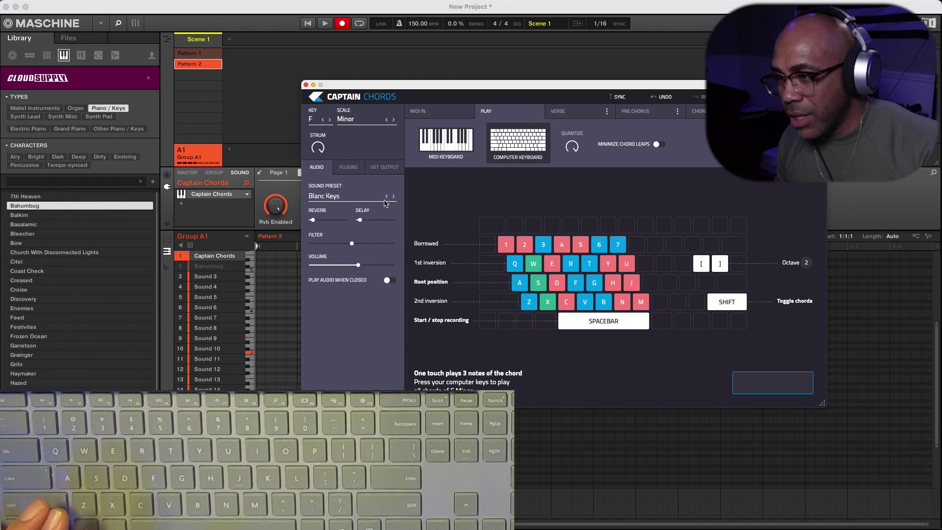
{"action": "key", "text": "shift"}
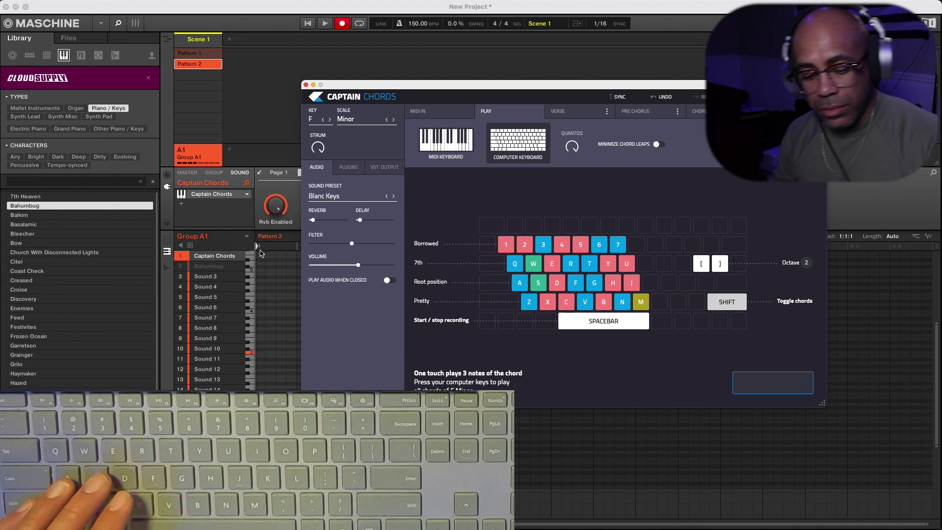
{"action": "key", "text": "f"}
{"action": "key", "text": "f"}
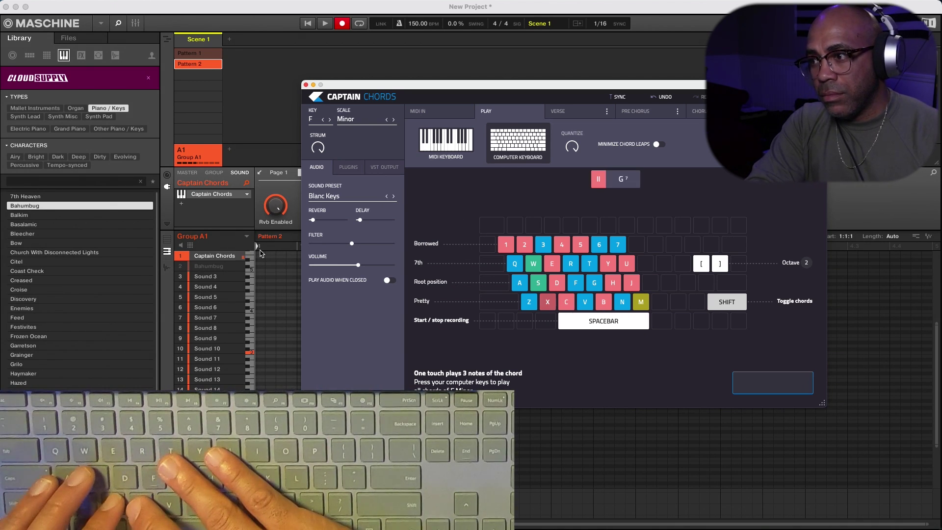
{"action": "key", "text": "q"}
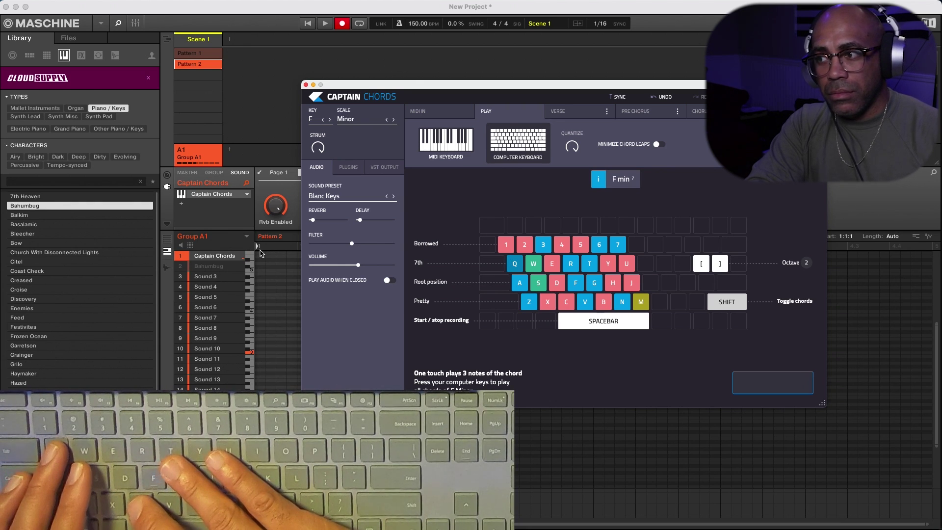
{"action": "key", "text": "c"}
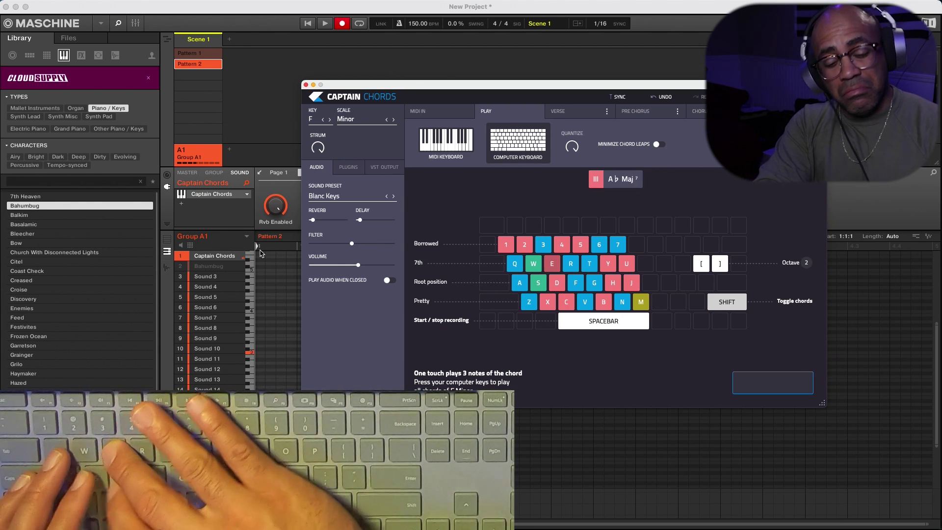
- Record a live take with chords including F min7 and G7 in Captain Chords and place the clip in Pattern 2
{"action": "key", "text": "space"}
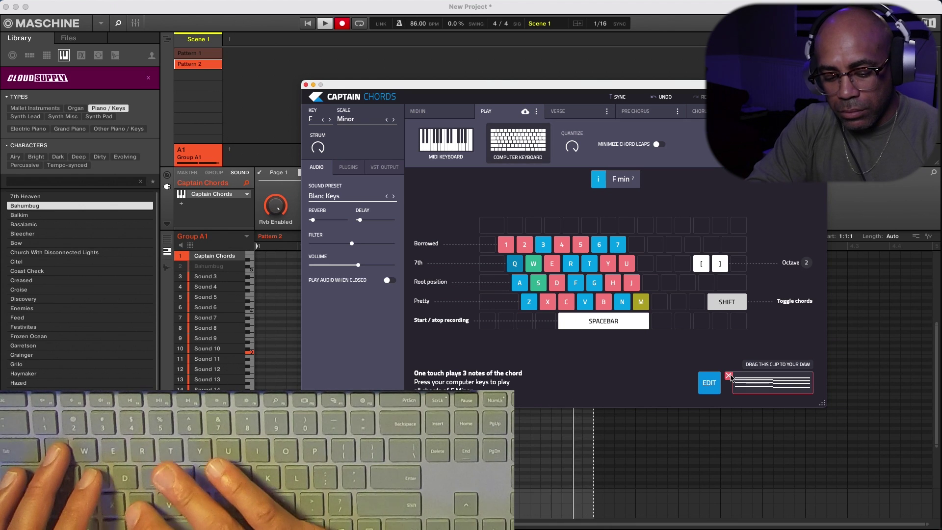
{"action": "key", "text": "x"}
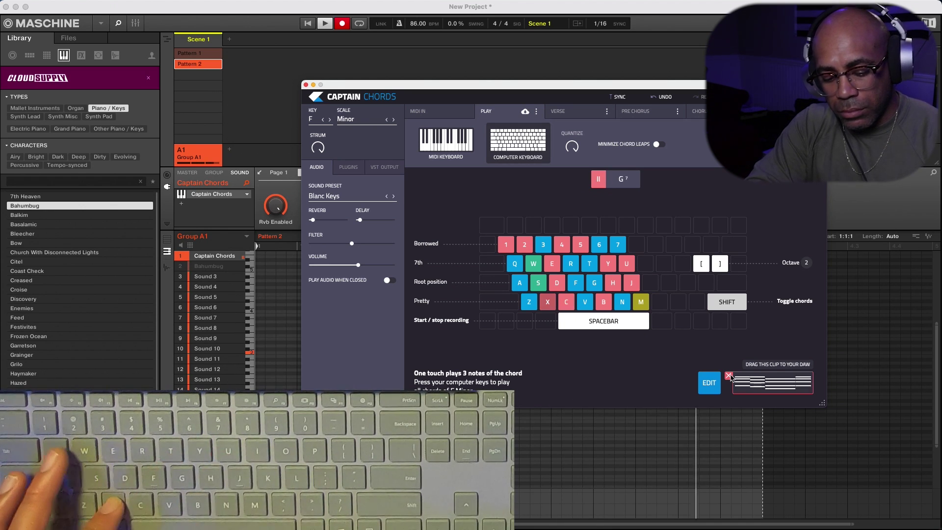
{"action": "key", "text": "q"}
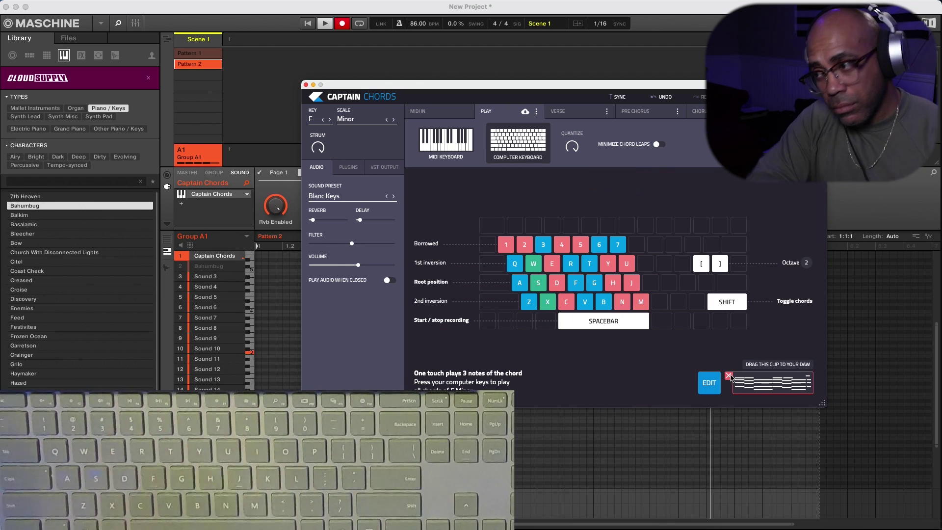
{"action": "key", "text": "space"}
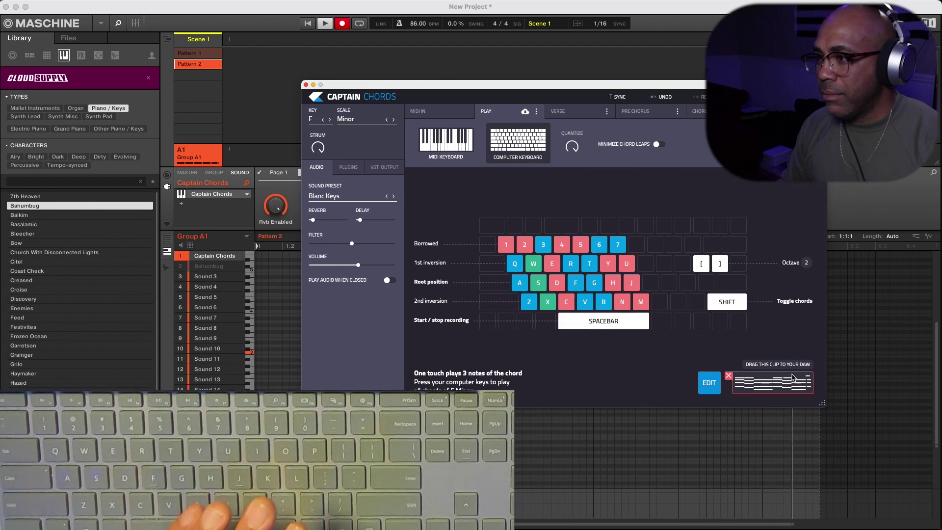
{"action": "left_click_drag", "start_coordinate": [780, 382], "coordinate": [370, 287]}
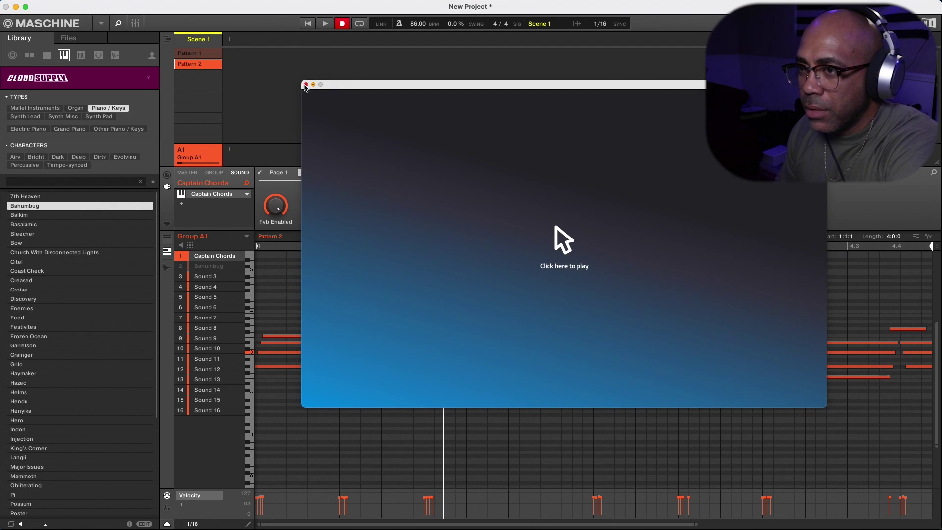
{"action": "left_click", "coordinate": [305, 85]}
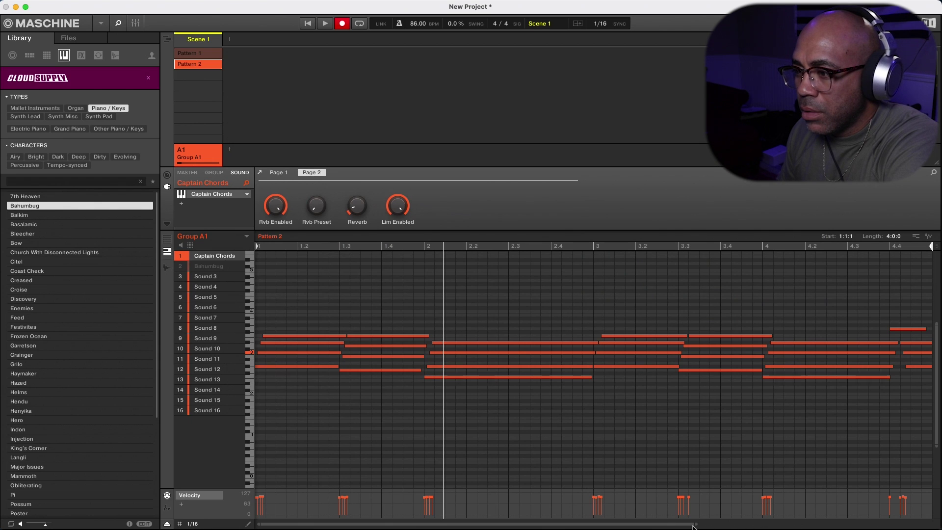
- Adjust the timing and length of the last chord's notes in Pattern 2 to fit the end of the four-bar pattern
{"action": "left_click_drag", "start_coordinate": [693, 525], "coordinate": [913, 524]}
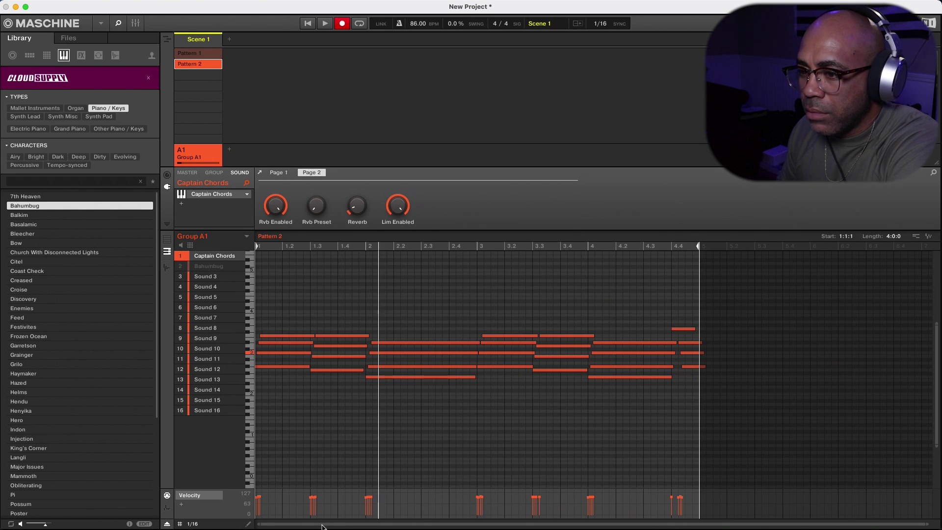
{"action": "scroll", "coordinate": [589, 314], "scroll_direction": "up", "scroll_amount": 3}
{"action": "left_click", "coordinate": [768, 344]}
{"action": "left_click", "coordinate": [768, 347]}
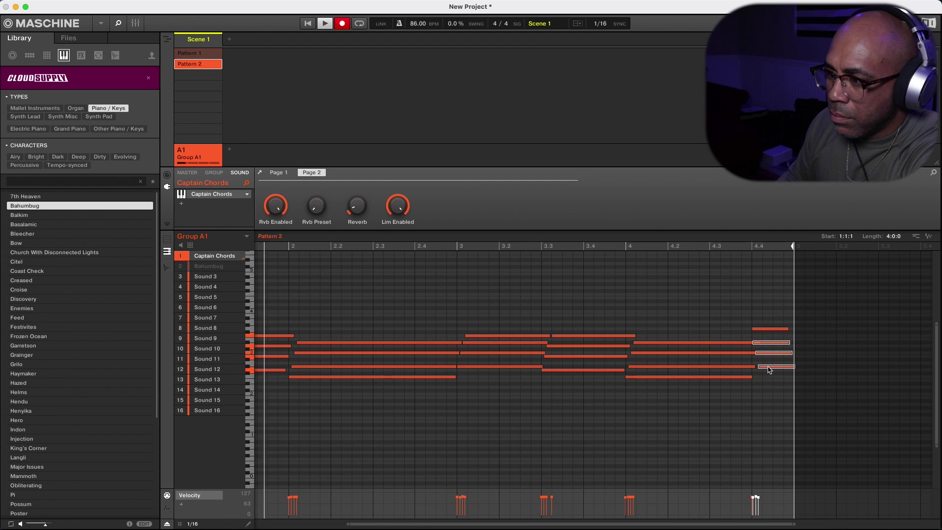
{"action": "left_click_drag", "start_coordinate": [772, 368], "coordinate": [770, 330]}
{"action": "left_click", "coordinate": [765, 343]}
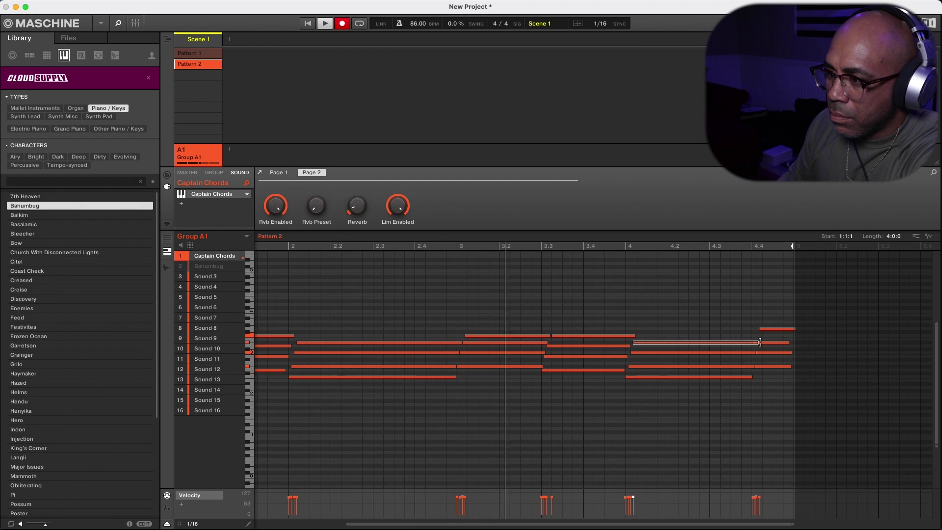
{"action": "left_click", "coordinate": [767, 343]}
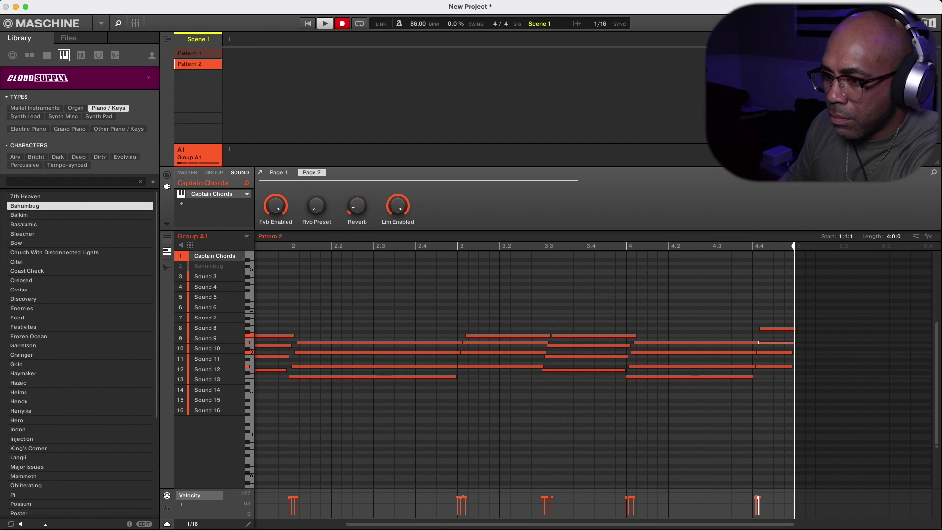
{"action": "left_click_drag", "start_coordinate": [348, 524], "coordinate": [104, 525]}
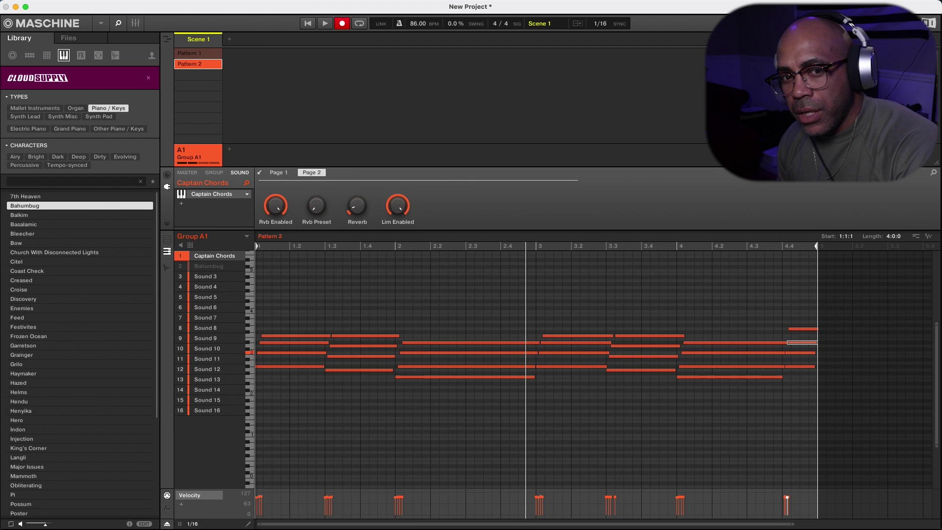
- Reopen Captain Chords and audition F minor scale chords such as G° and A♭ Maj from the computer keyboard
{"action": "left_click", "coordinate": [259, 173]}
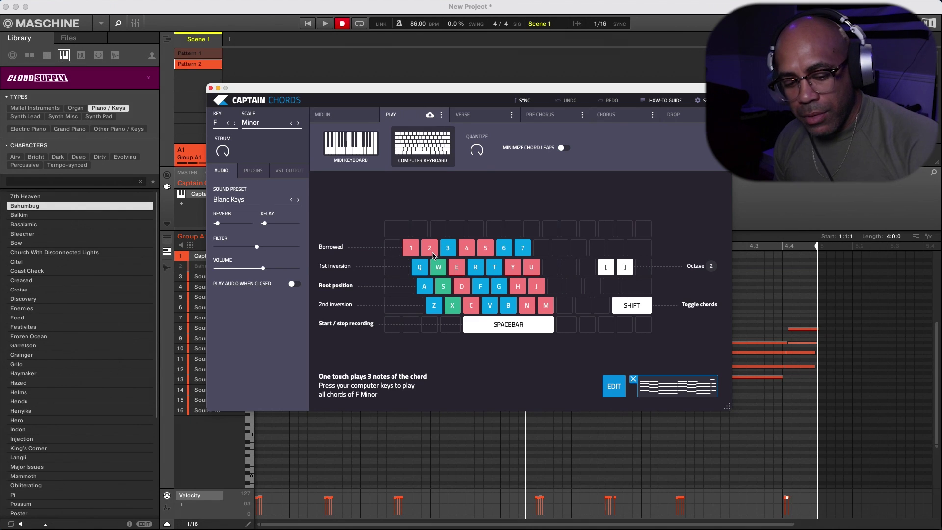
{"action": "key", "text": "q"}
{"action": "key", "text": "w"}
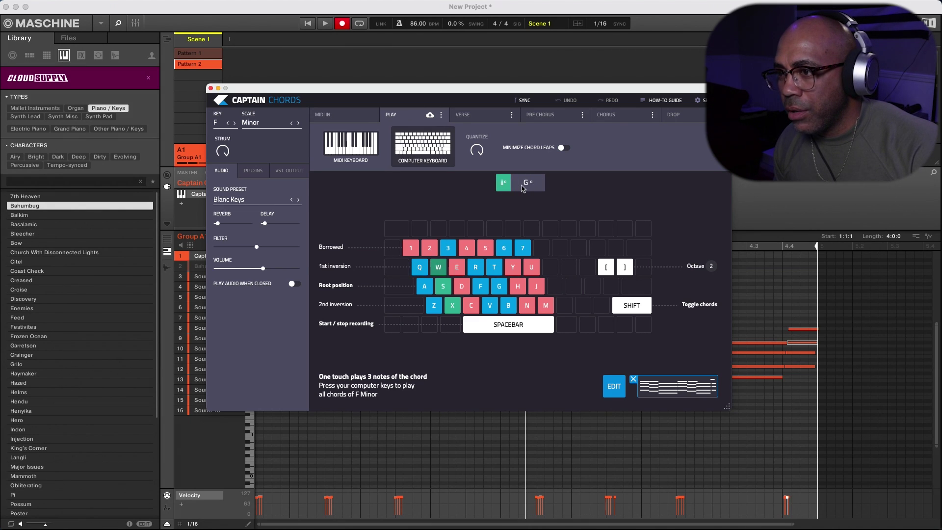
{"action": "key", "text": "s"}
{"action": "key", "text": "d"}
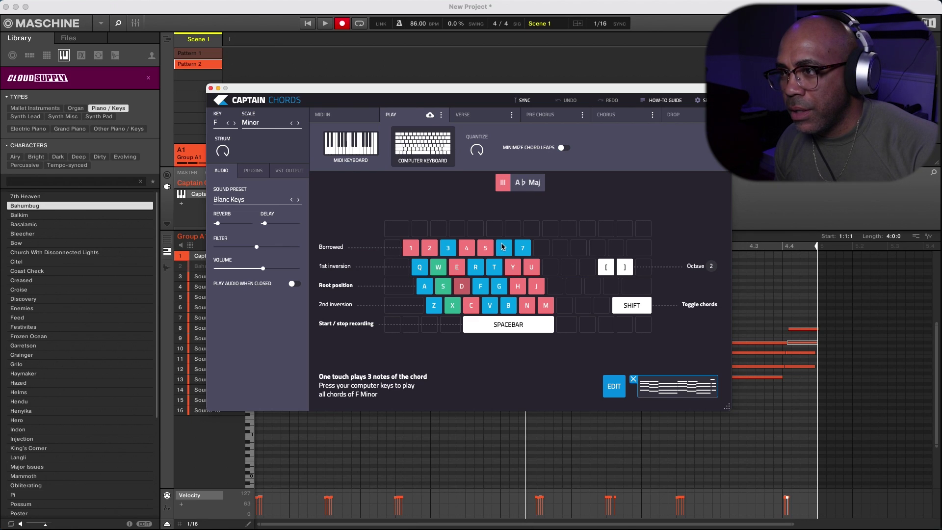
{"action": "key", "text": "f"}
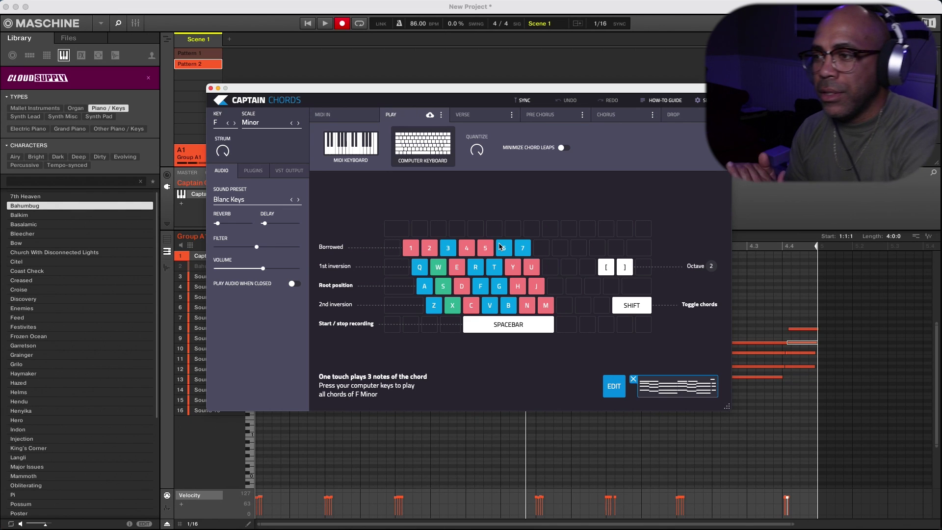
- Try A♭ Maj and B♭ min as the Verse section's first chord and settle on F min
{"action": "left_click", "coordinate": [486, 119]}
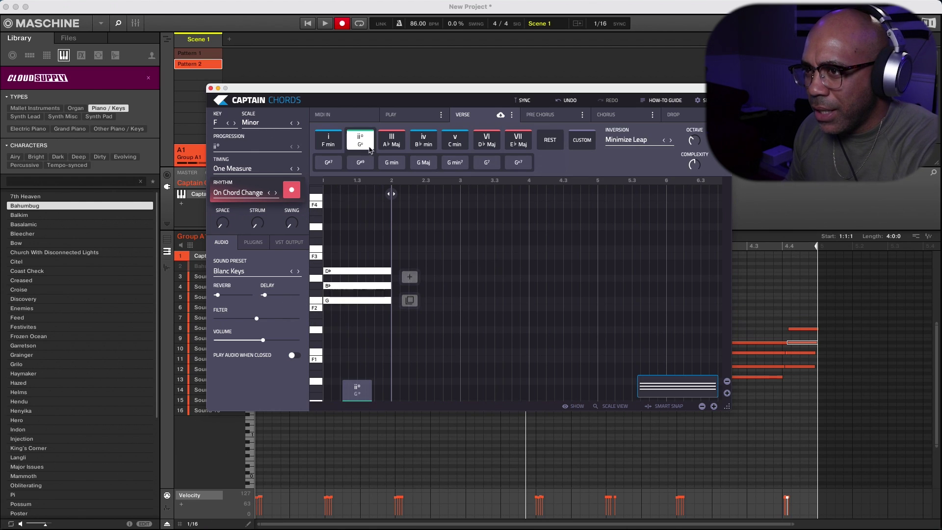
{"action": "left_click", "coordinate": [392, 141]}
{"action": "left_click", "coordinate": [429, 143]}
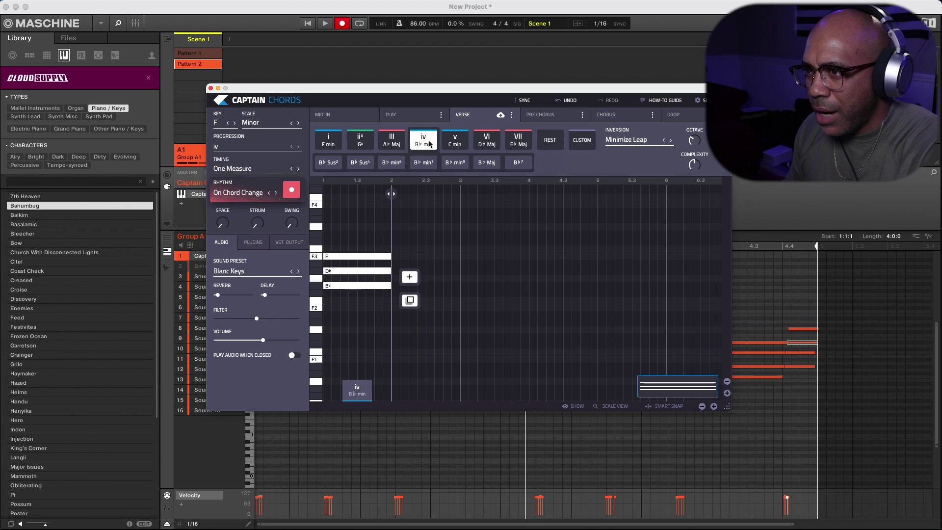
{"action": "left_click", "coordinate": [323, 146]}
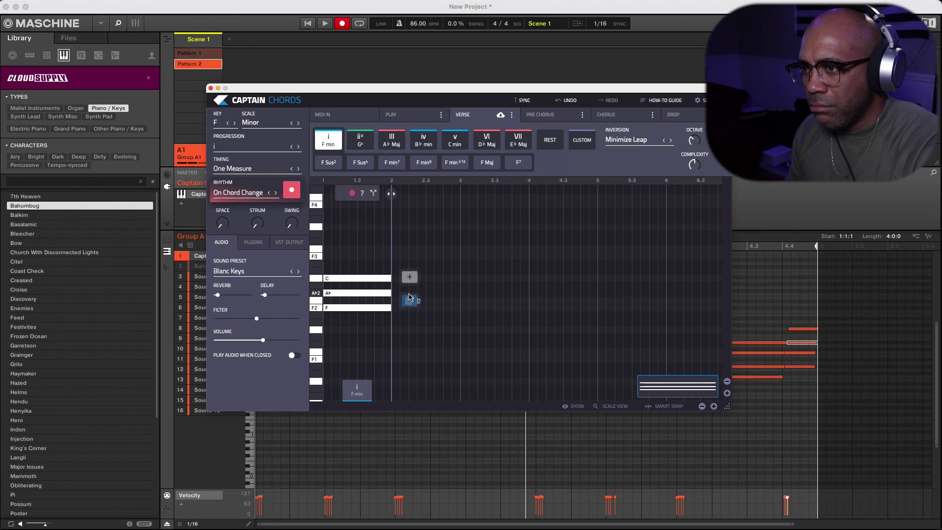
- Extend the Verse progression with A♭ Maj, B♭ min and E♭ min, one measure each, and start playback
{"action": "left_click", "coordinate": [413, 278]}
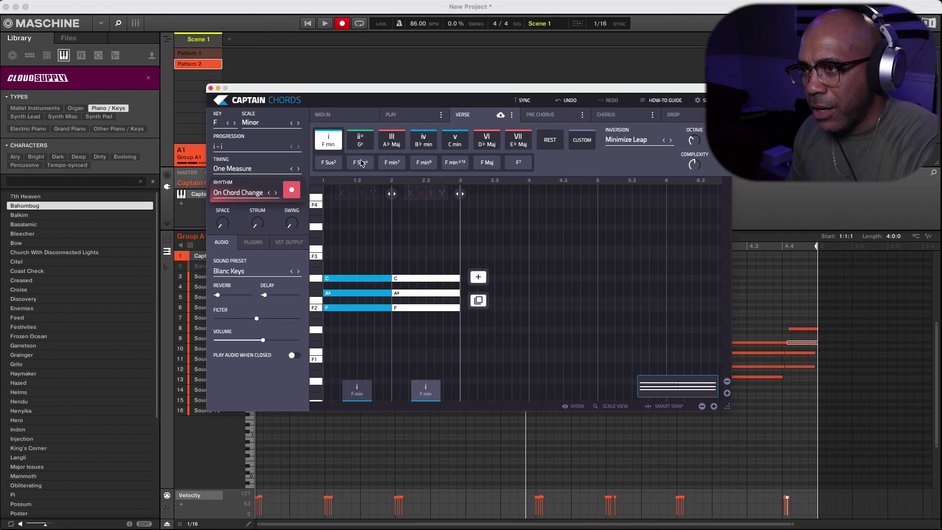
{"action": "left_click", "coordinate": [391, 141]}
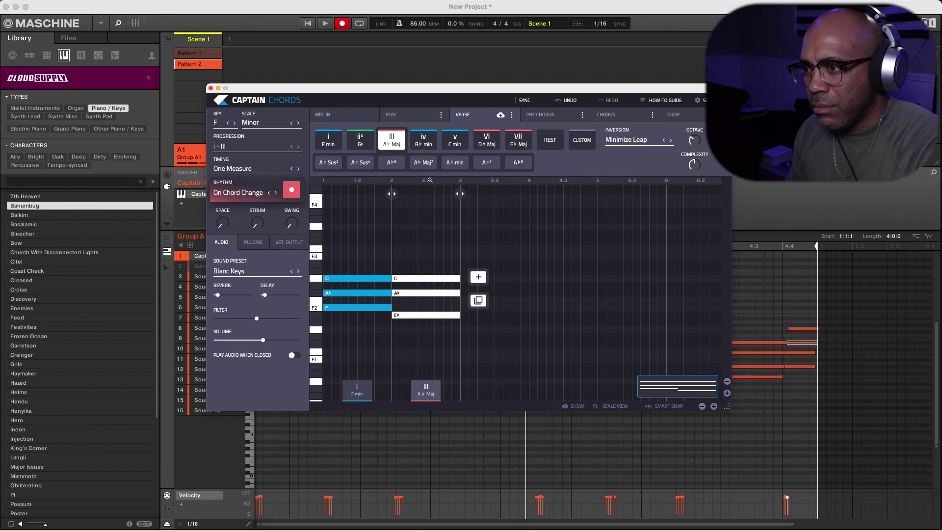
{"action": "left_click", "coordinate": [483, 278]}
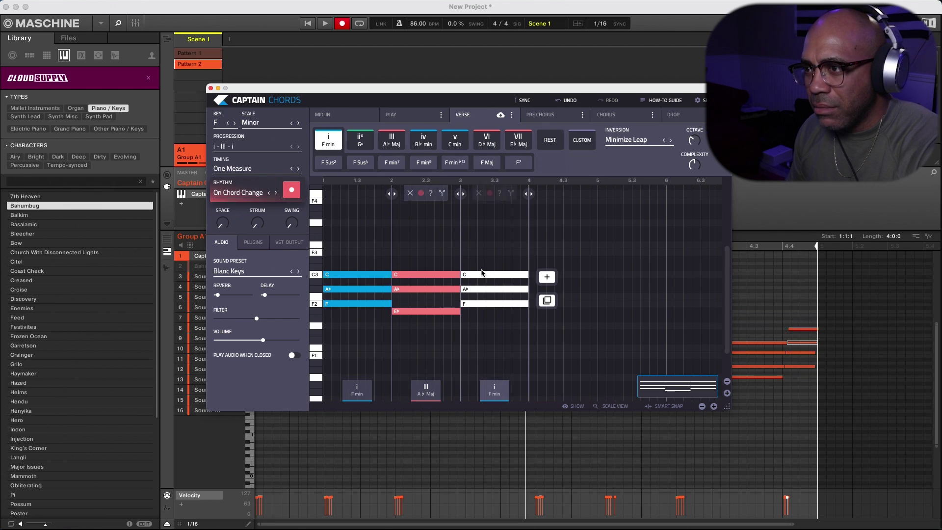
{"action": "left_click", "coordinate": [424, 142]}
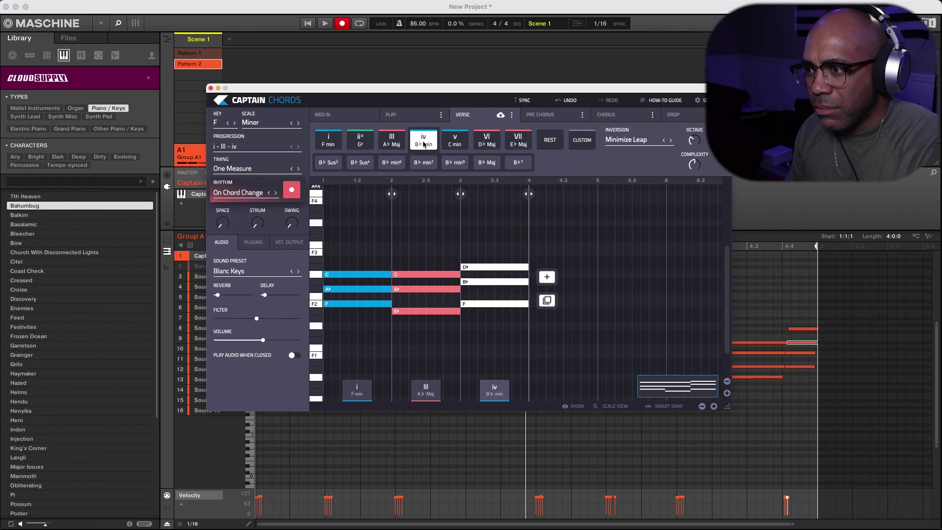
{"action": "left_click", "coordinate": [546, 276]}
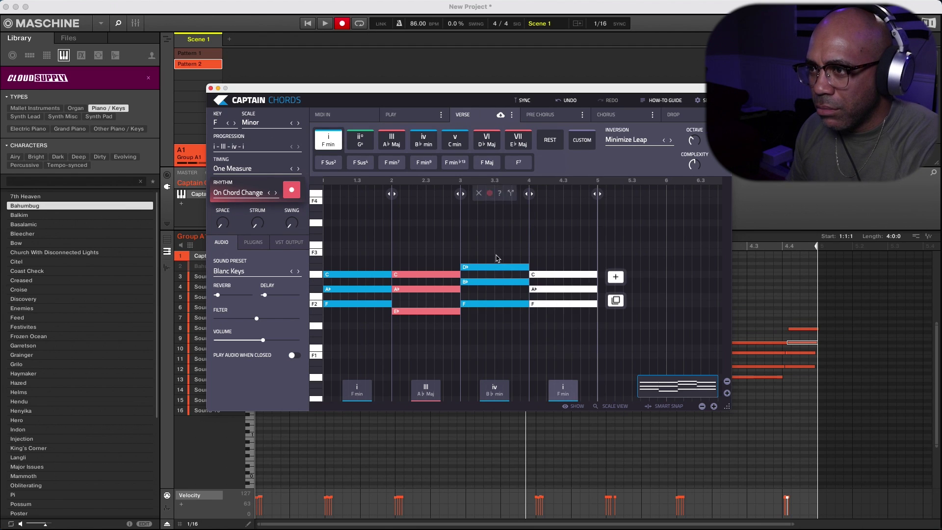
{"action": "left_click", "coordinate": [521, 147]}
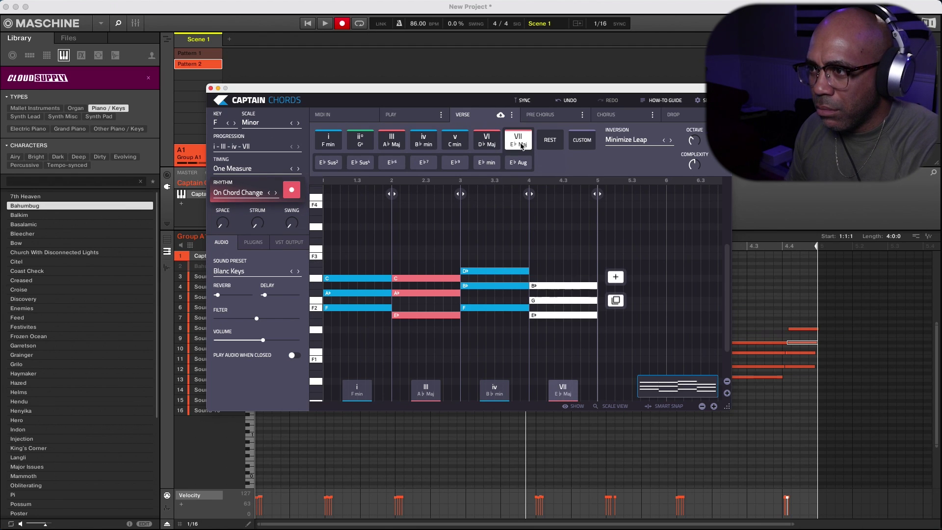
{"action": "left_click", "coordinate": [486, 165]}
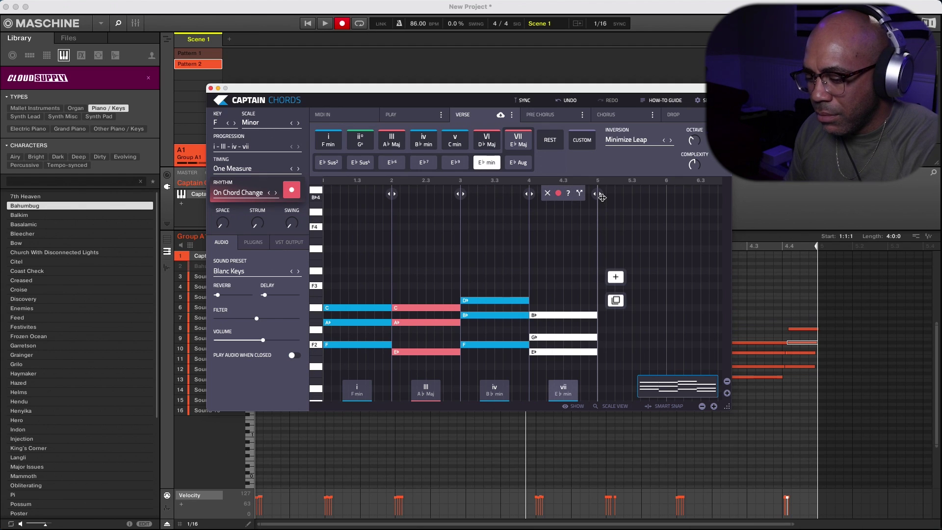
{"action": "key", "text": "space"}
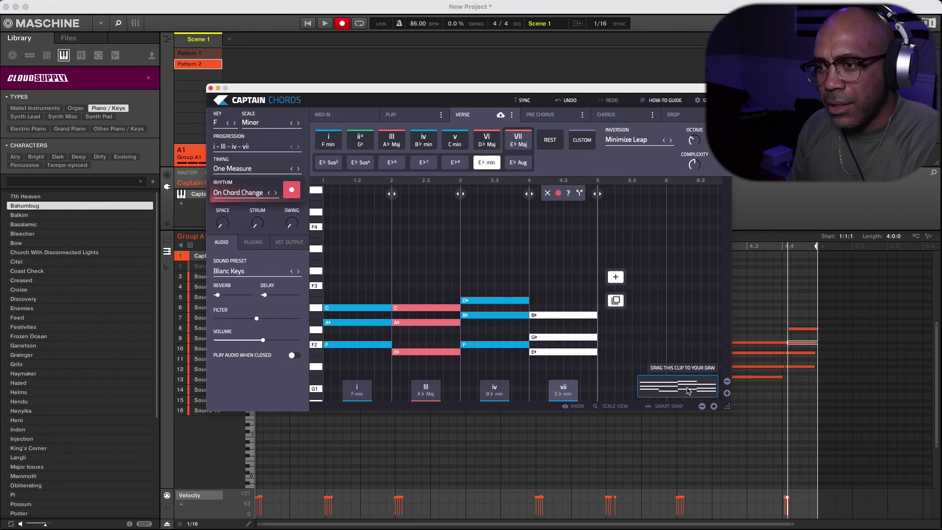
{"action": "left_click_drag", "start_coordinate": [537, 105], "coordinate": [686, 47]}
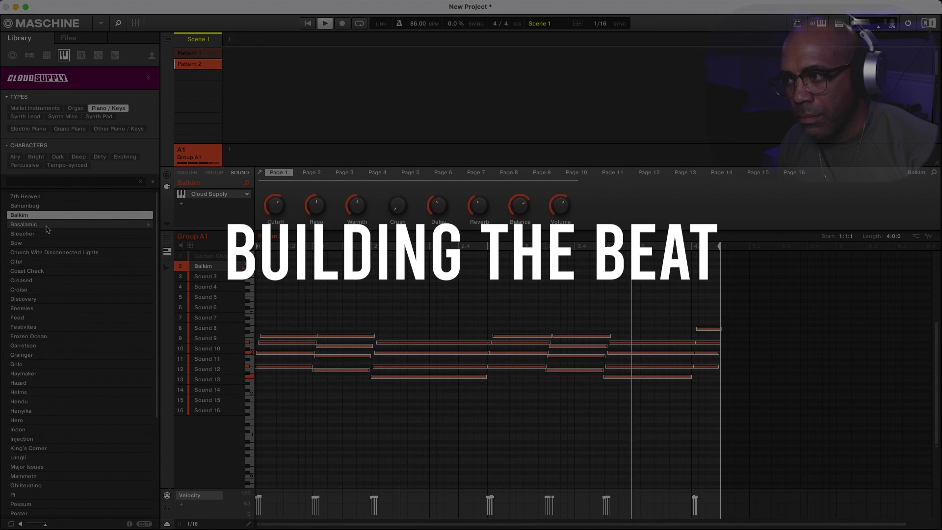
- Load the Basalamic preset on the second sound and mute that sound
{"action": "left_click", "coordinate": [47, 226]}
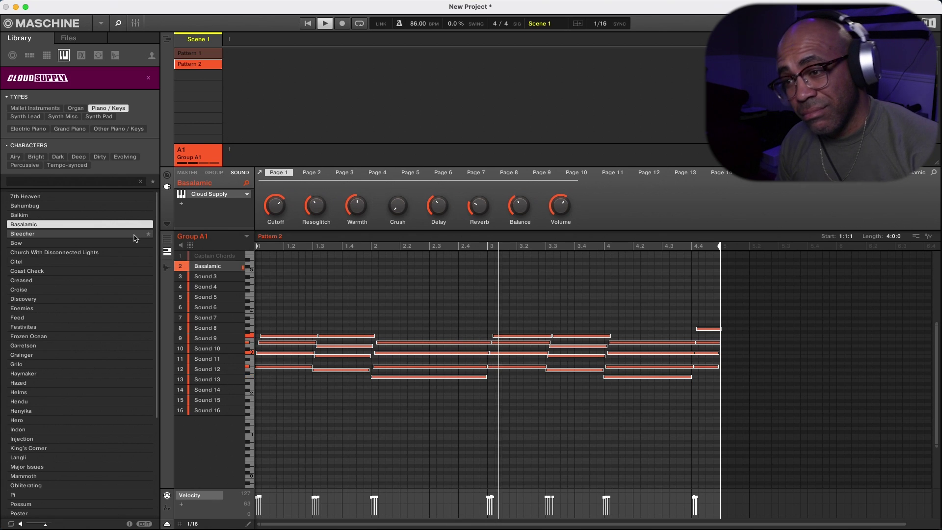
{"action": "right_click", "coordinate": [200, 268]}
{"action": "left_click", "coordinate": [215, 365]}
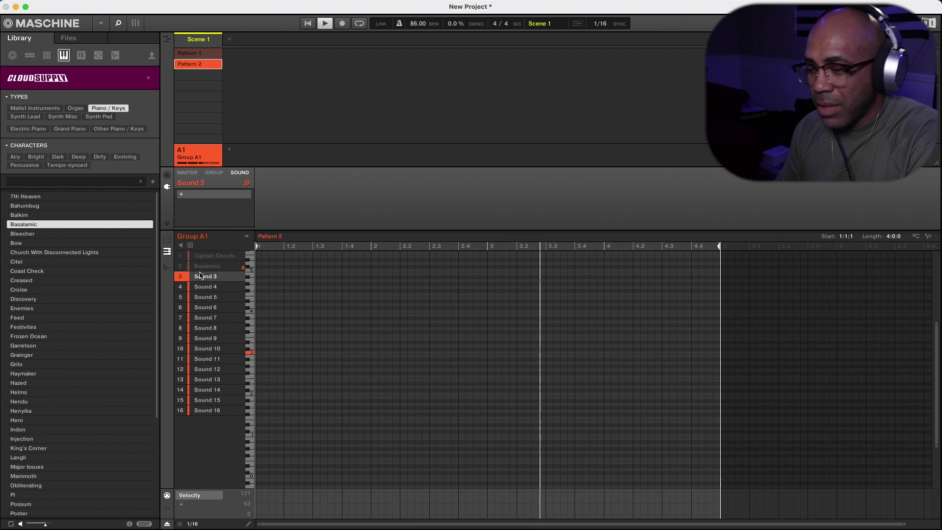
- Paste the chord notes into Sound 3 and set the length of Pattern 2 to 4:0:0
{"action": "key", "text": "super+z"}
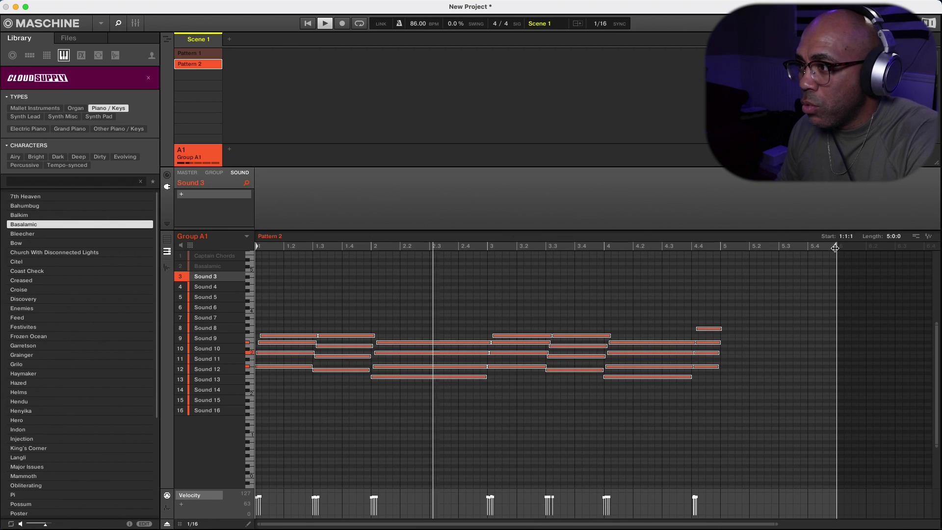
{"action": "left_click_drag", "start_coordinate": [836, 245], "coordinate": [719, 245]}
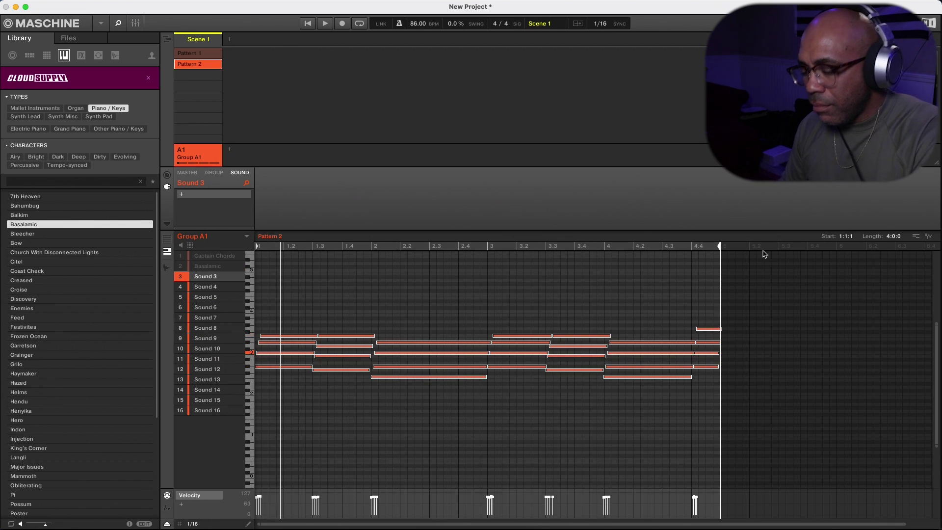
- Browse the instrument library for another sound source and choose Melted Vibes for Sound 3
{"action": "left_click", "coordinate": [91, 82]}
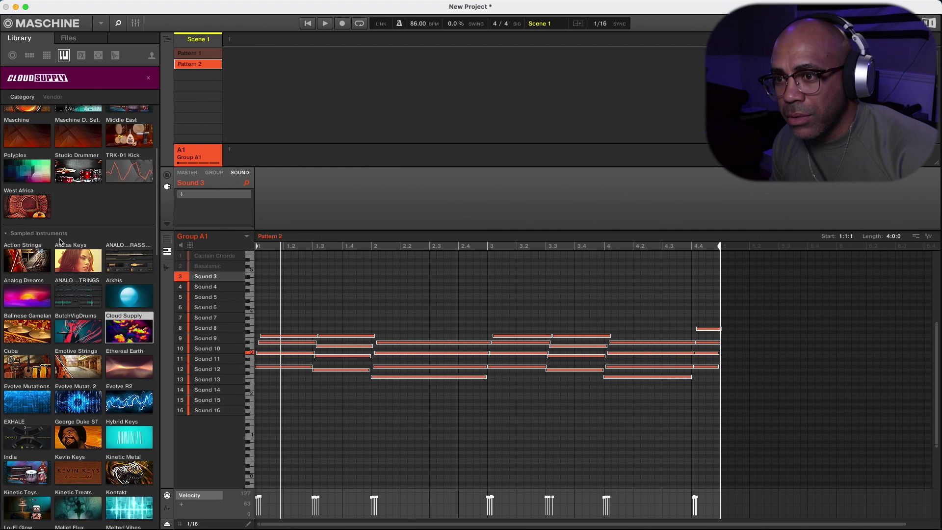
{"action": "scroll", "coordinate": [56, 297], "scroll_direction": "down", "scroll_amount": 15}
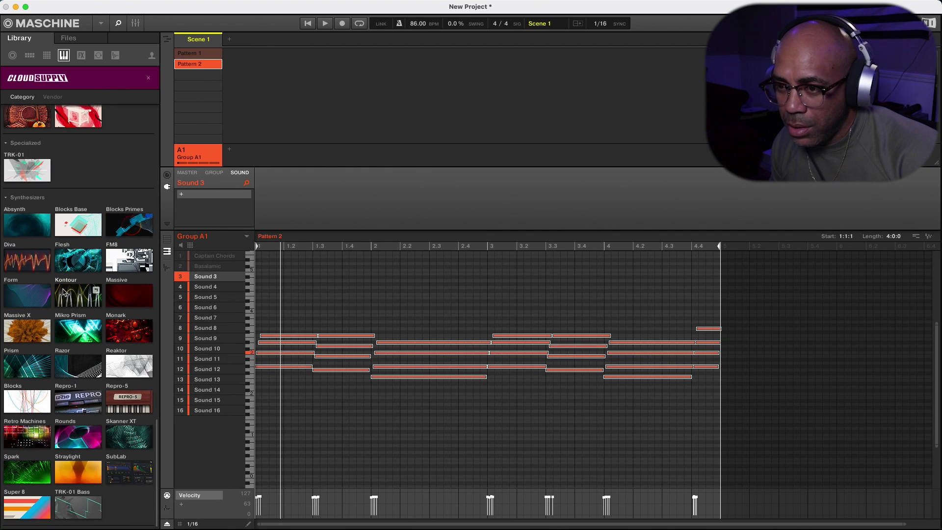
{"action": "scroll", "coordinate": [63, 293], "scroll_direction": "up", "scroll_amount": 10}
{"action": "scroll", "coordinate": [69, 285], "scroll_direction": "up", "scroll_amount": 1}
{"action": "scroll", "coordinate": [68, 284], "scroll_direction": "down", "scroll_amount": 4}
{"action": "scroll", "coordinate": [67, 283], "scroll_direction": "up", "scroll_amount": 5}
{"action": "scroll", "coordinate": [66, 284], "scroll_direction": "up", "scroll_amount": 10}
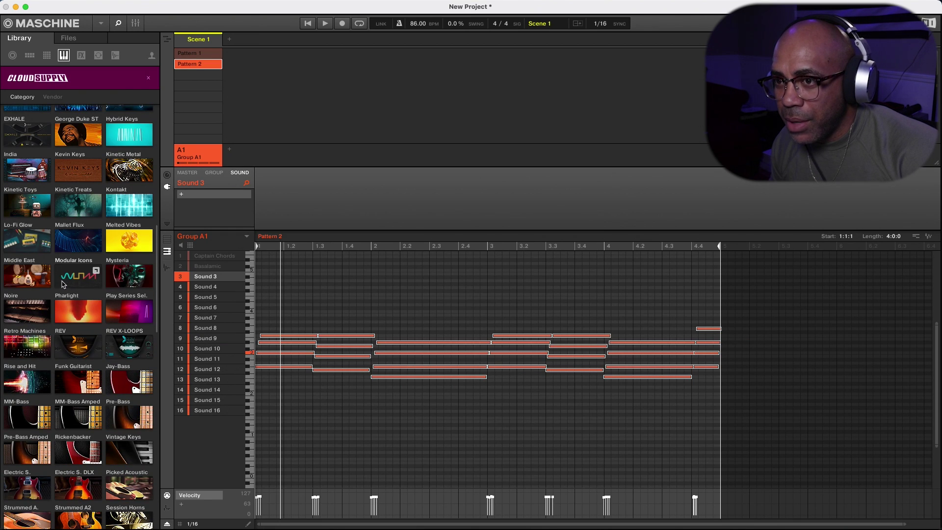
{"action": "left_click", "coordinate": [137, 237]}
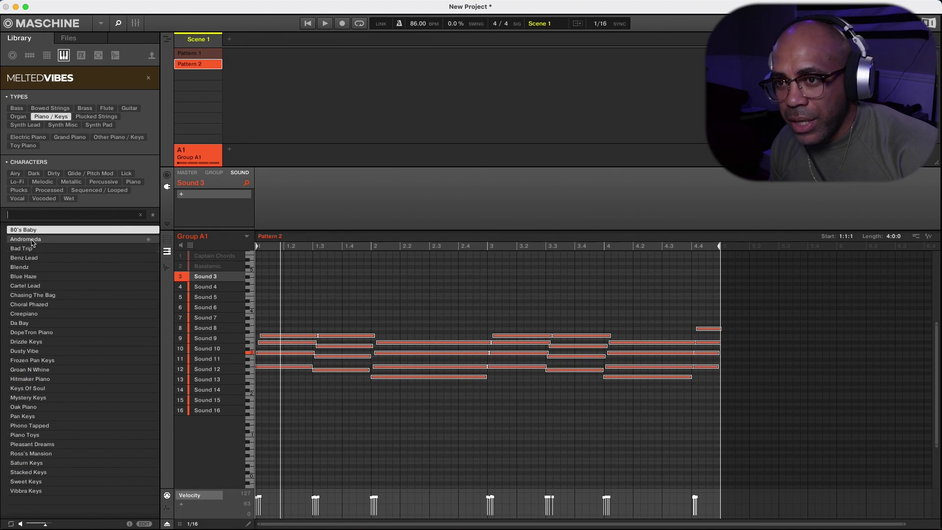
- Load the 80's Baby preset of Melted Vibes on Sound 3 and play Pattern 2 with it
{"action": "left_click", "coordinate": [57, 240]}
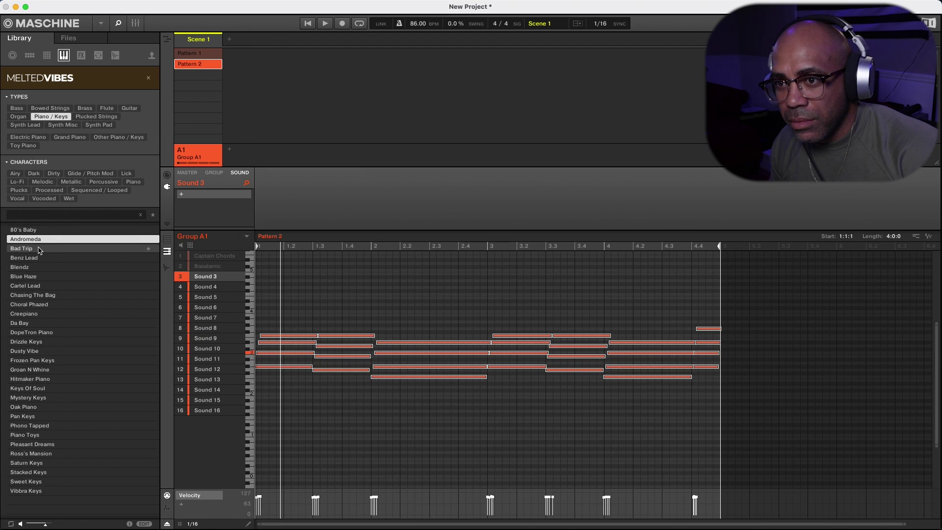
{"action": "left_click", "coordinate": [41, 249]}
{"action": "left_click", "coordinate": [43, 230]}
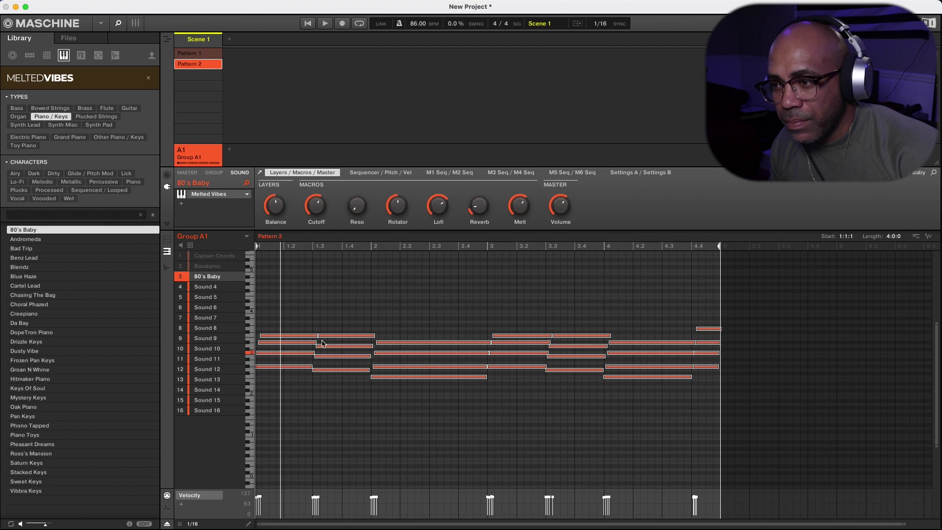
{"action": "key", "text": "space"}
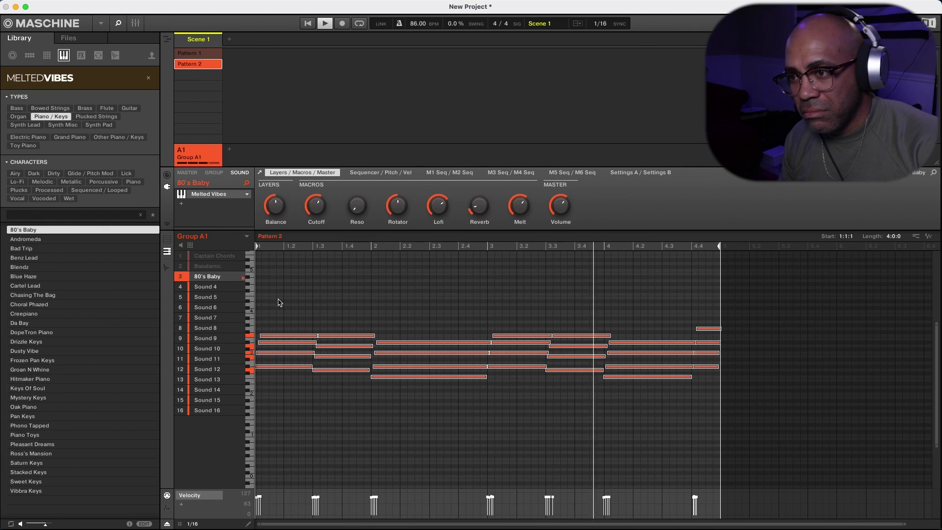
- Audition the Melted Vibes presets from Andromeda down to DopeTron Piano on the third sound, then bypass and re-enable its Filter effect
{"action": "left_click", "coordinate": [55, 242]}
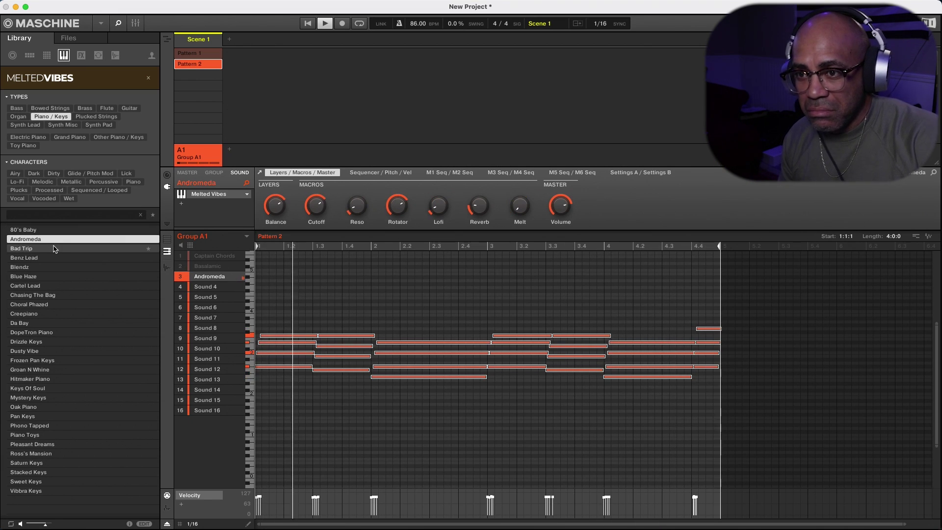
{"action": "left_click", "coordinate": [54, 249]}
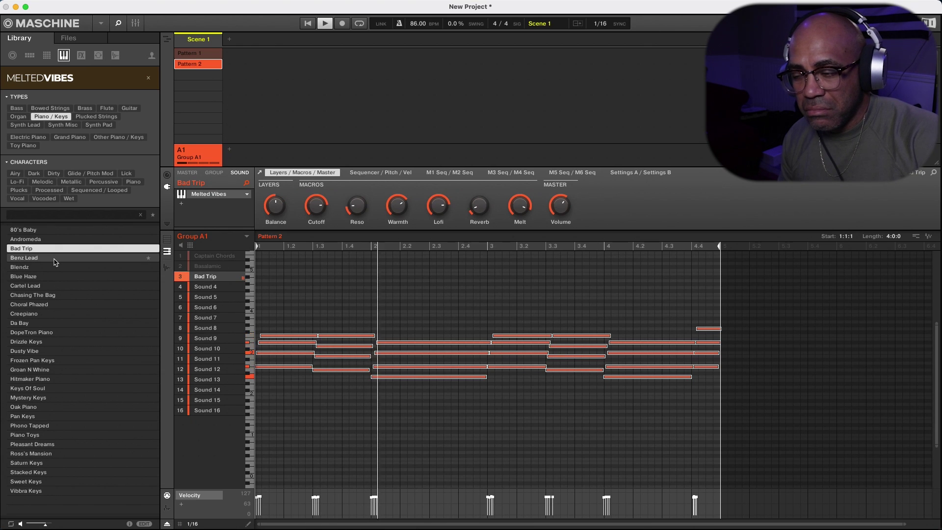
{"action": "left_click", "coordinate": [54, 260]}
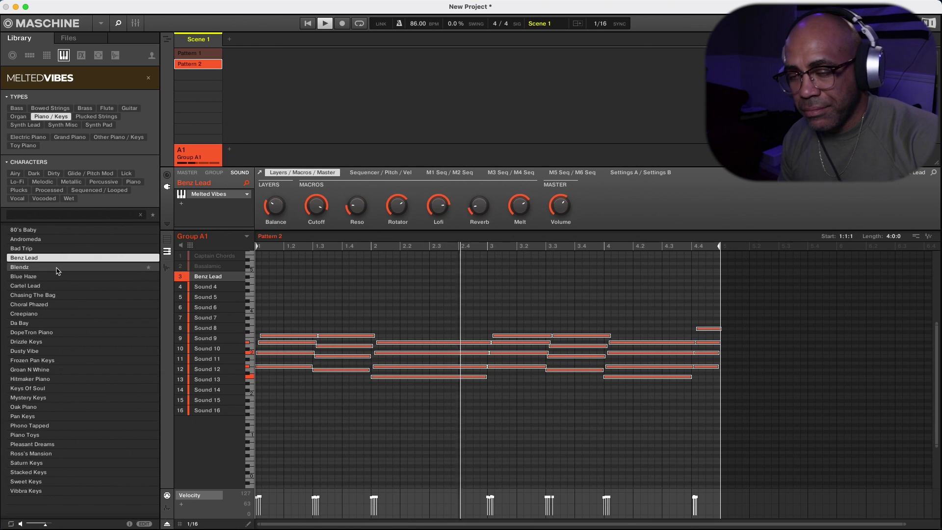
{"action": "left_click", "coordinate": [56, 268]}
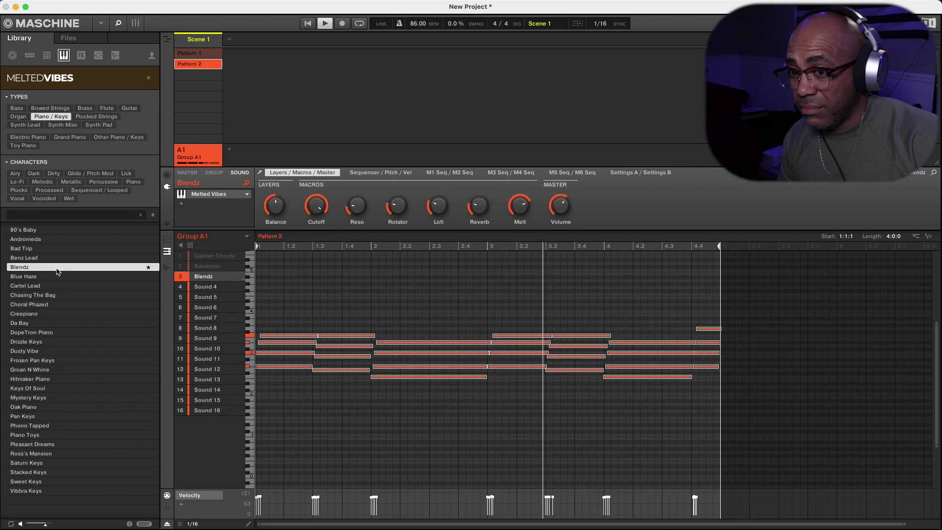
{"action": "left_click", "coordinate": [56, 279]}
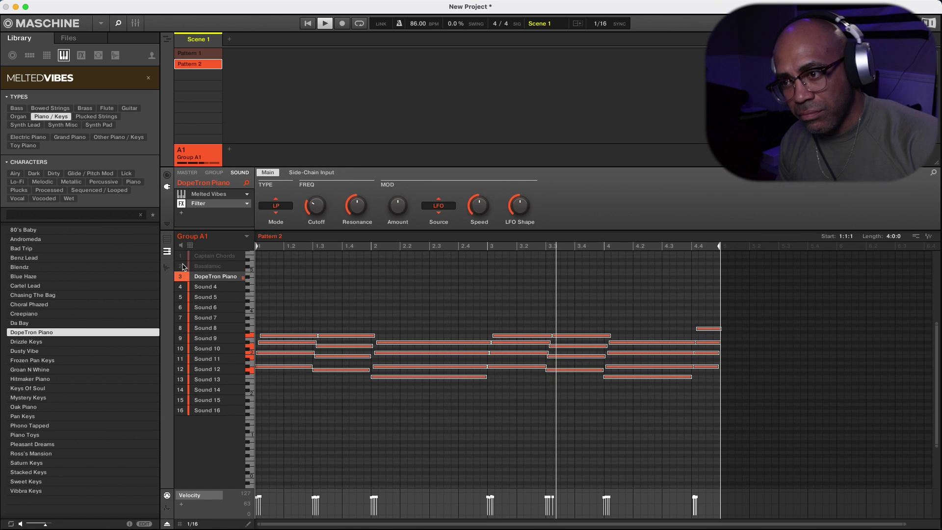
{"action": "left_click", "coordinate": [182, 204]}
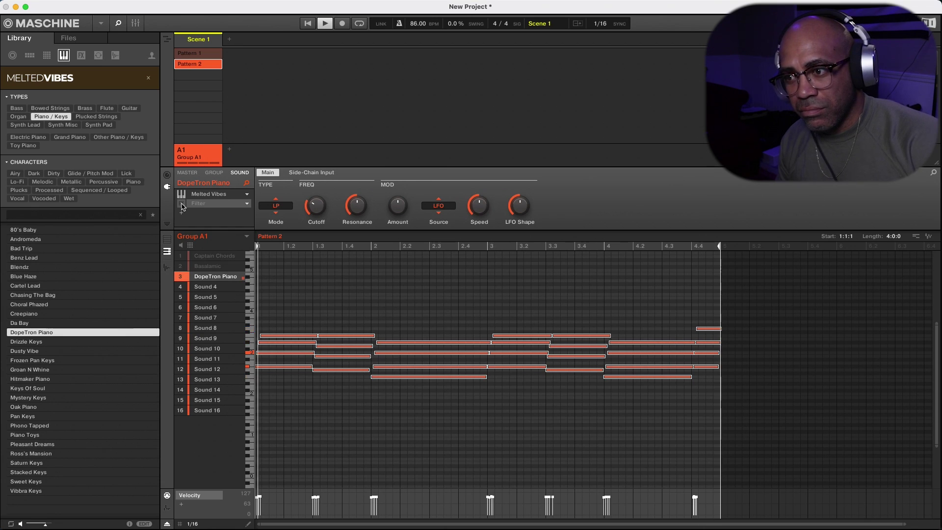
{"action": "left_click", "coordinate": [181, 204]}
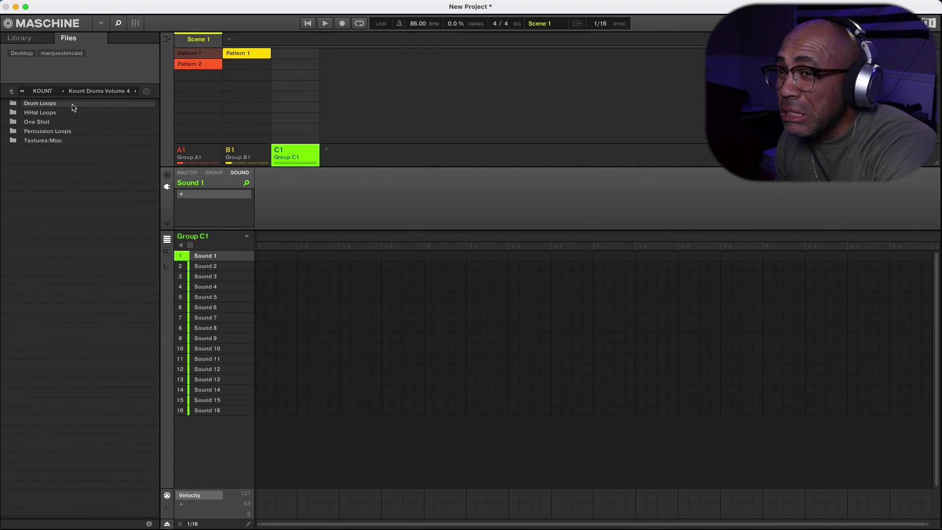
- Preview Flying Drums and Guava Drums from the Drum Loops folder, and load Hey Hey Drums.wav into Sound 1 of Group C1
{"action": "left_click", "coordinate": [56, 107]}
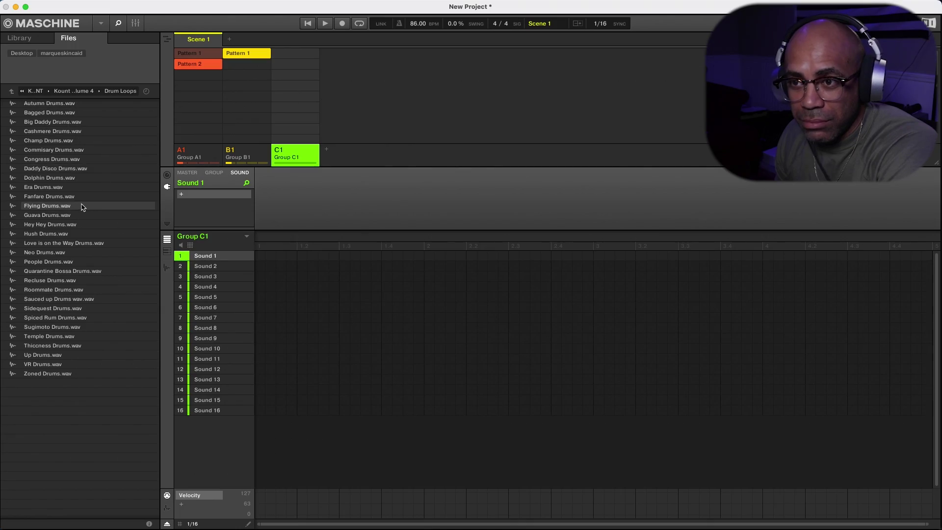
{"action": "left_click", "coordinate": [82, 206]}
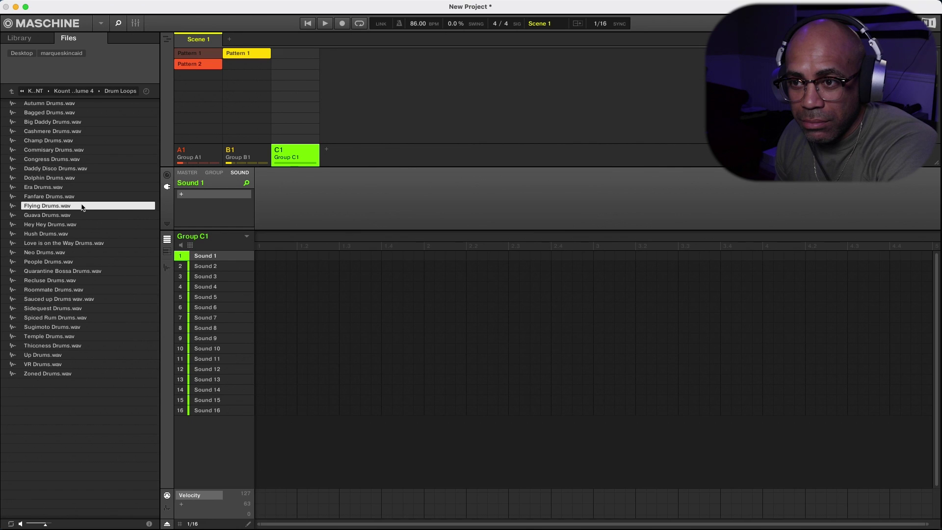
{"action": "left_click", "coordinate": [73, 216]}
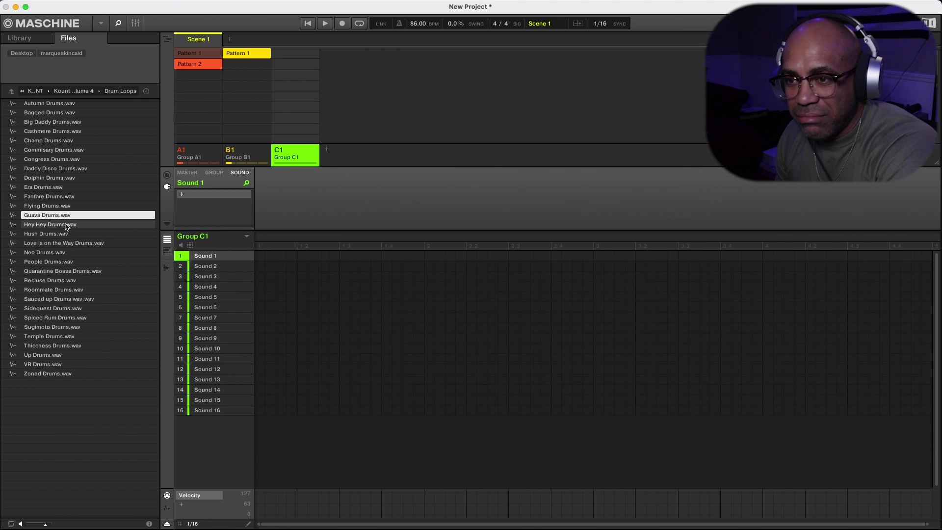
{"action": "left_click", "coordinate": [67, 226]}
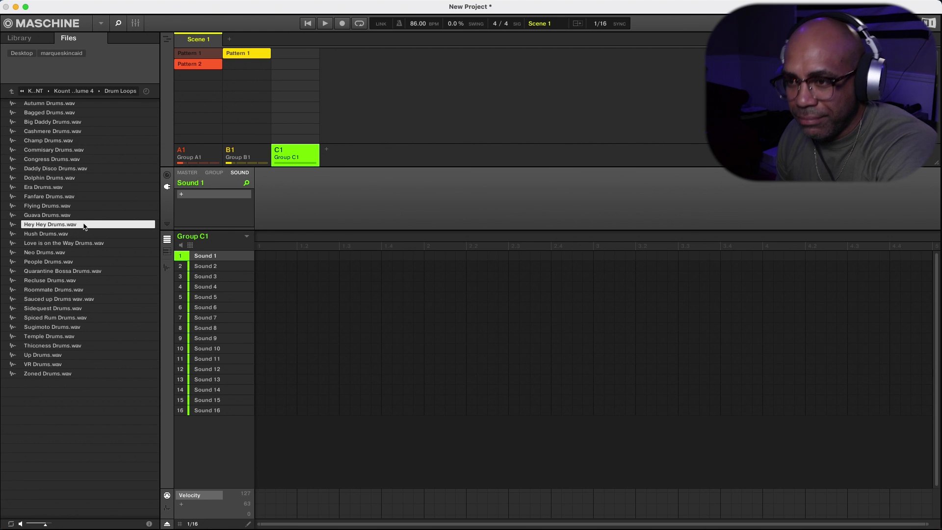
{"action": "left_click_drag", "start_coordinate": [84, 226], "coordinate": [187, 222]}
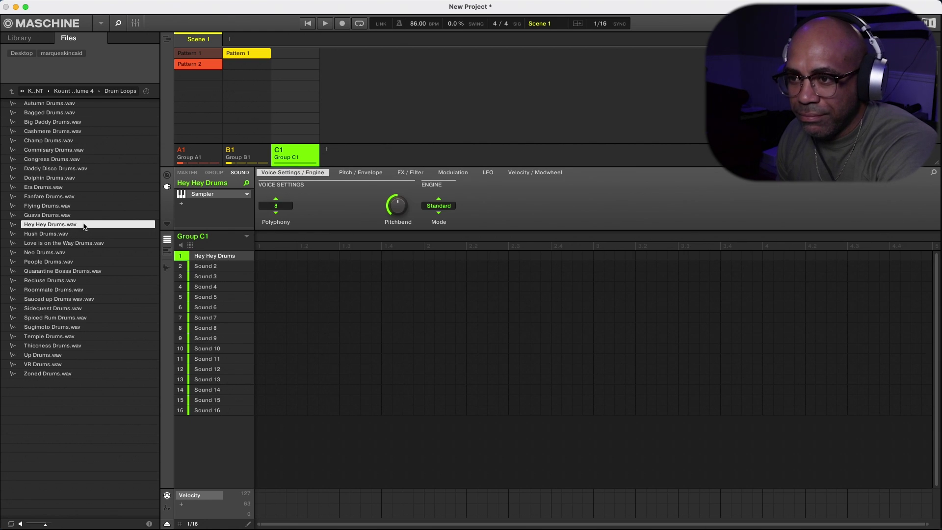